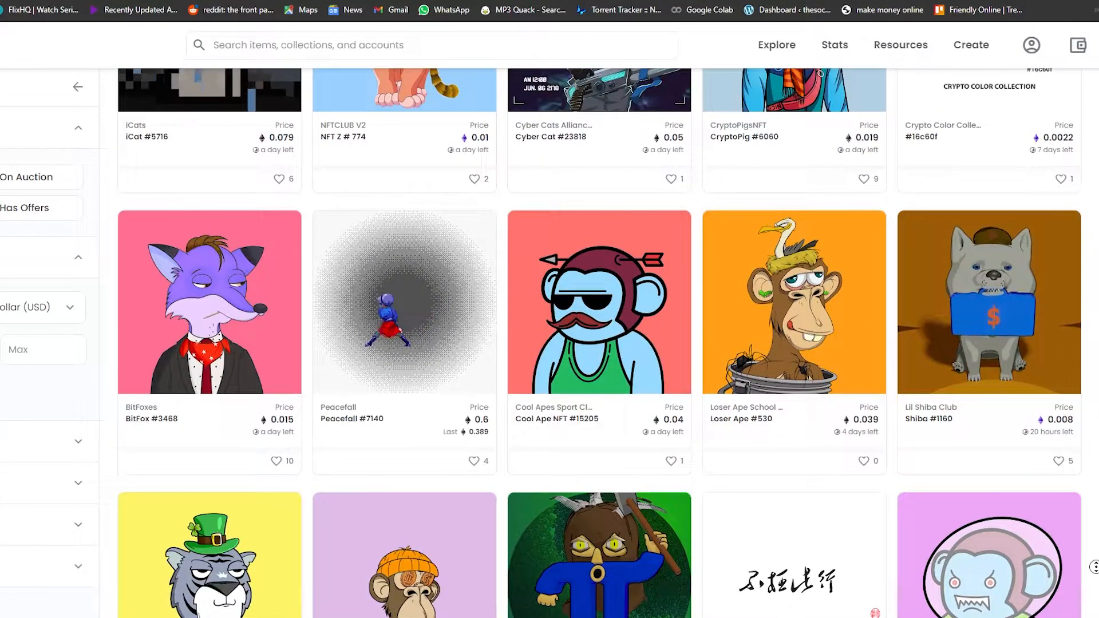
# Browse the NFT artwork listings on the marketplace
pyautogui.scroll(-5, 1096, 580)
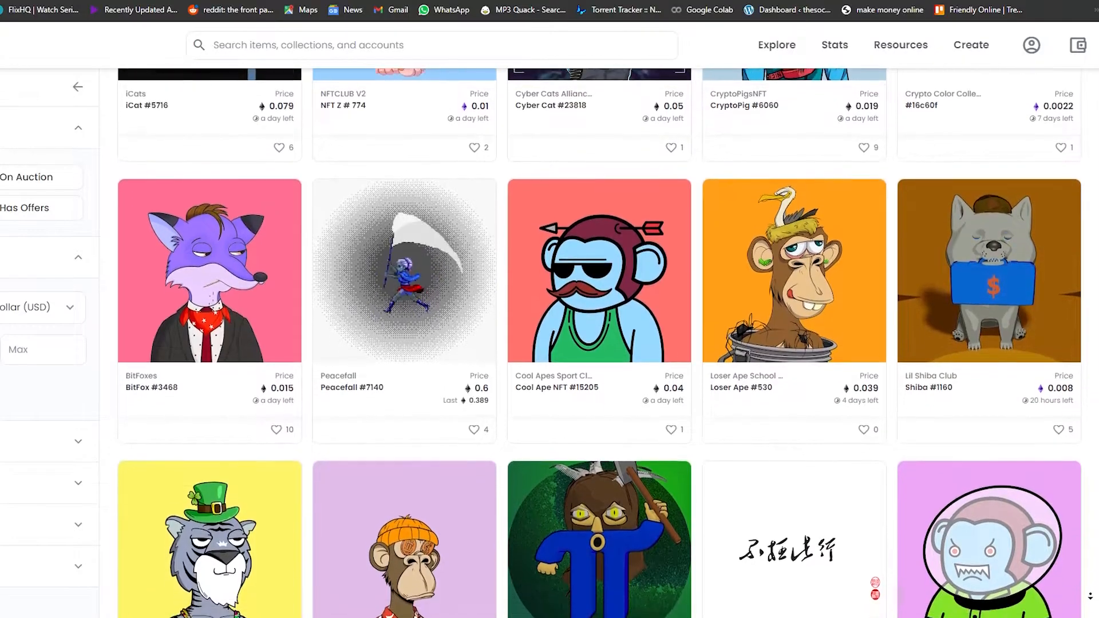
pyautogui.scroll(-3, 1086, 607)
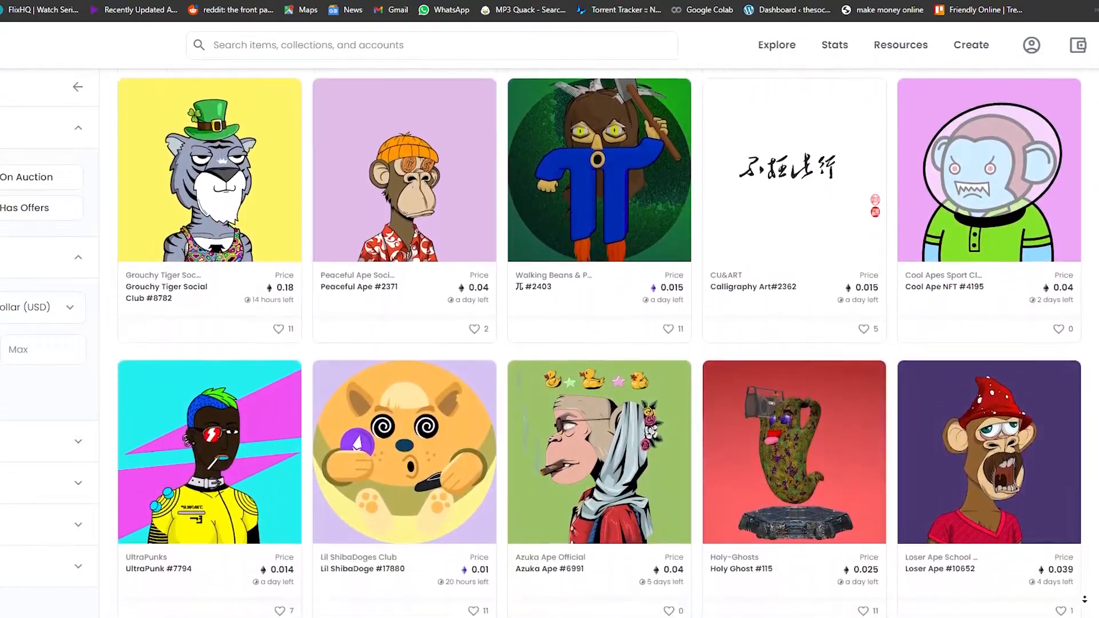
pyautogui.scroll(3, 1079, 538)
pyautogui.scroll(10, 1078, 500)
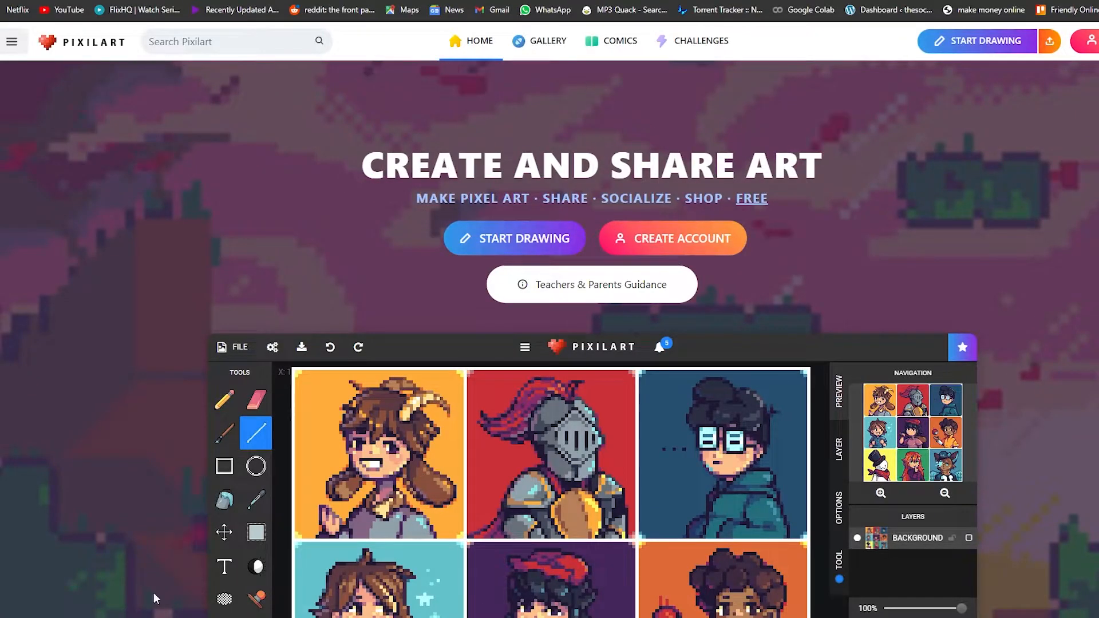
# Switch to Pixilart and look through the community pixel art on its home page
pyautogui.scroll(-15, 727, 272)
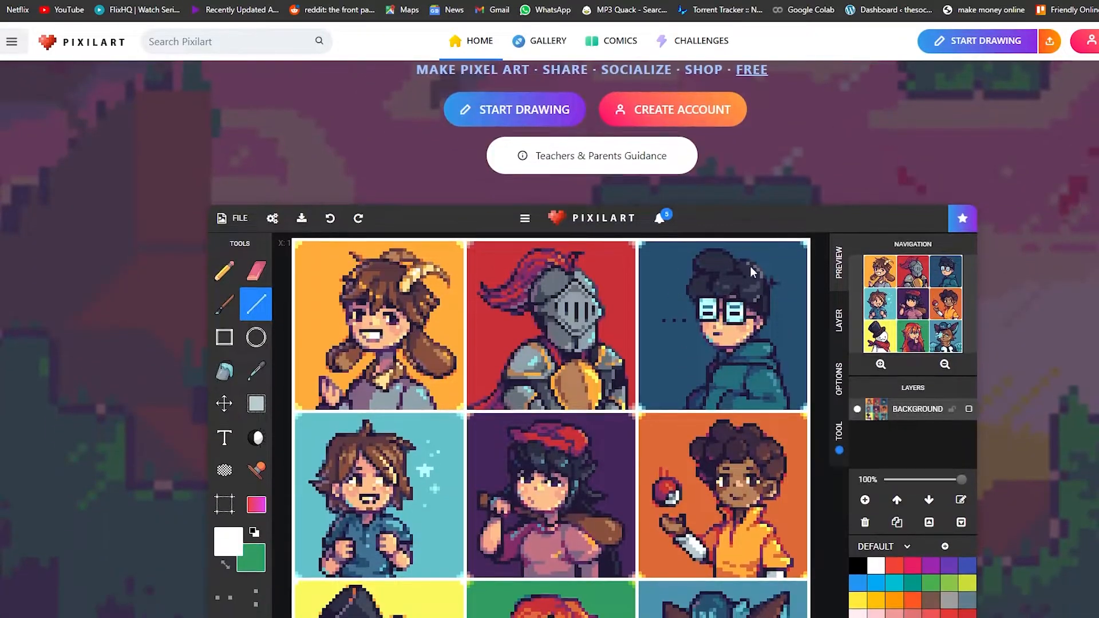
pyautogui.scroll(-17, 985, 315)
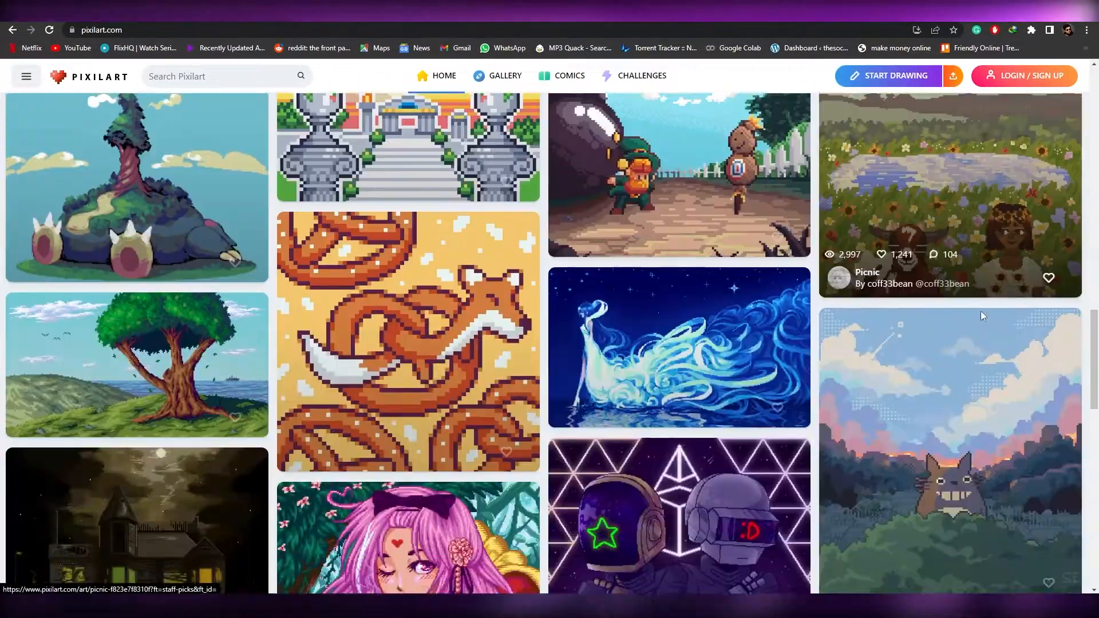
pyautogui.scroll(-15, 982, 317)
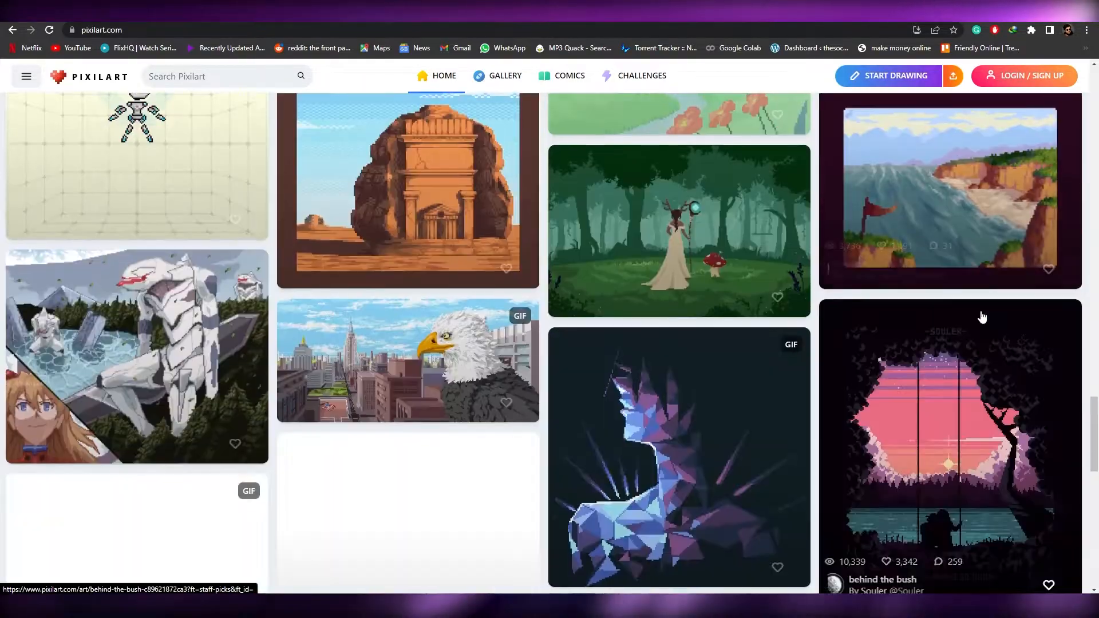
pyautogui.scroll(17, 997, 449)
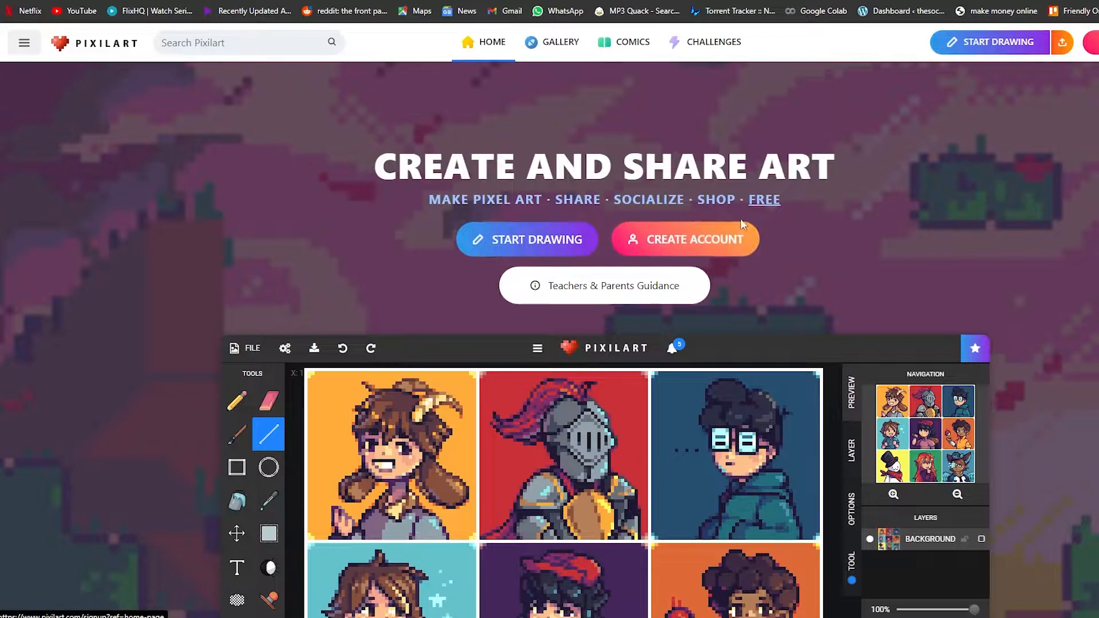
pyautogui.click(723, 239)
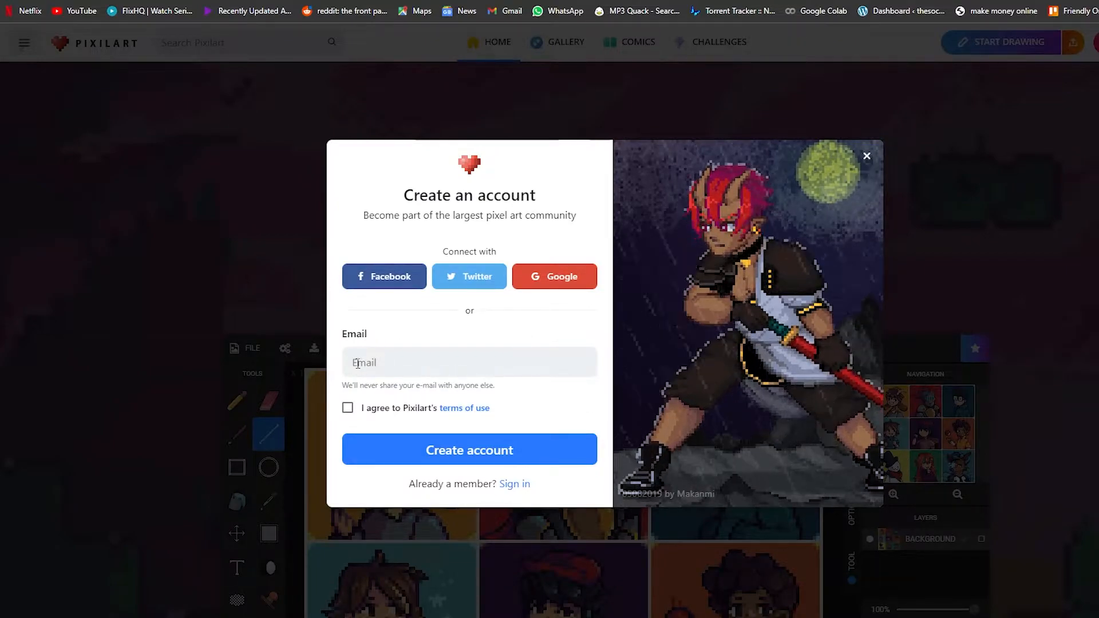
pyautogui.moveTo(343, 336); pyautogui.dragTo(379, 335)
pyautogui.click(379, 335)
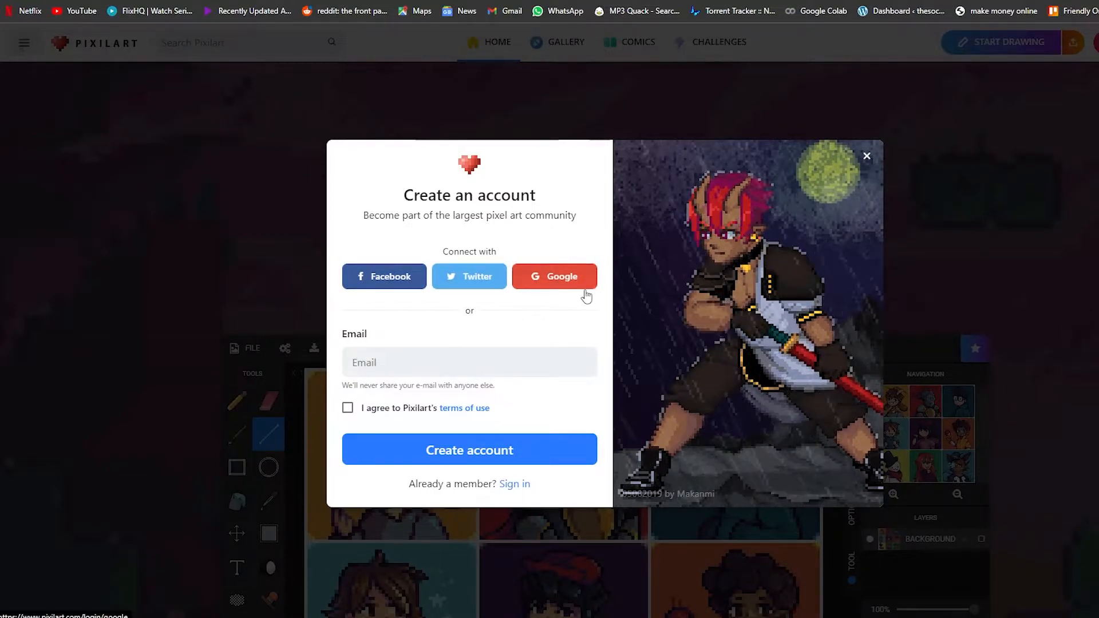
pyautogui.click(529, 493)
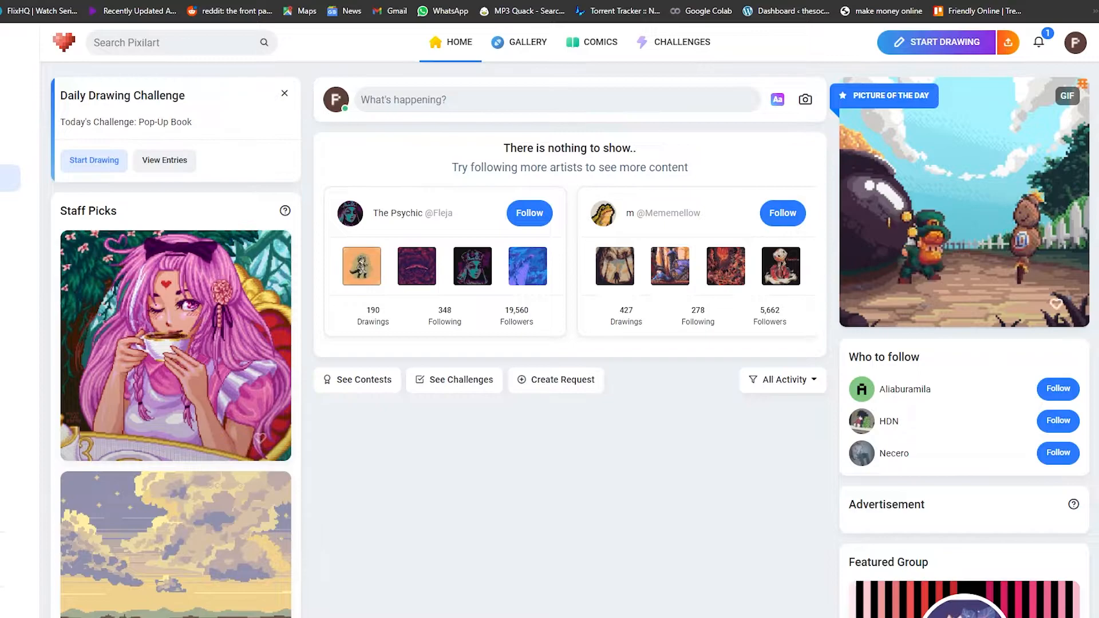
# Look through Pixilart's home feed, gallery and drawing challenges, and return to the home feed
pyautogui.scroll(-10, 686, 355)
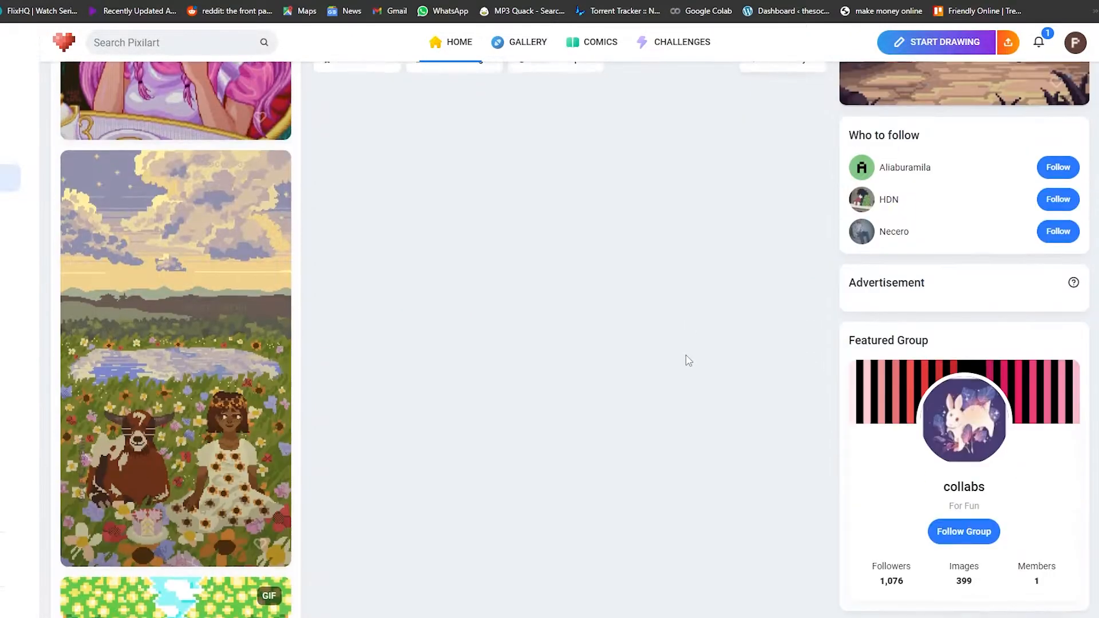
pyautogui.scroll(-3, 630, 352)
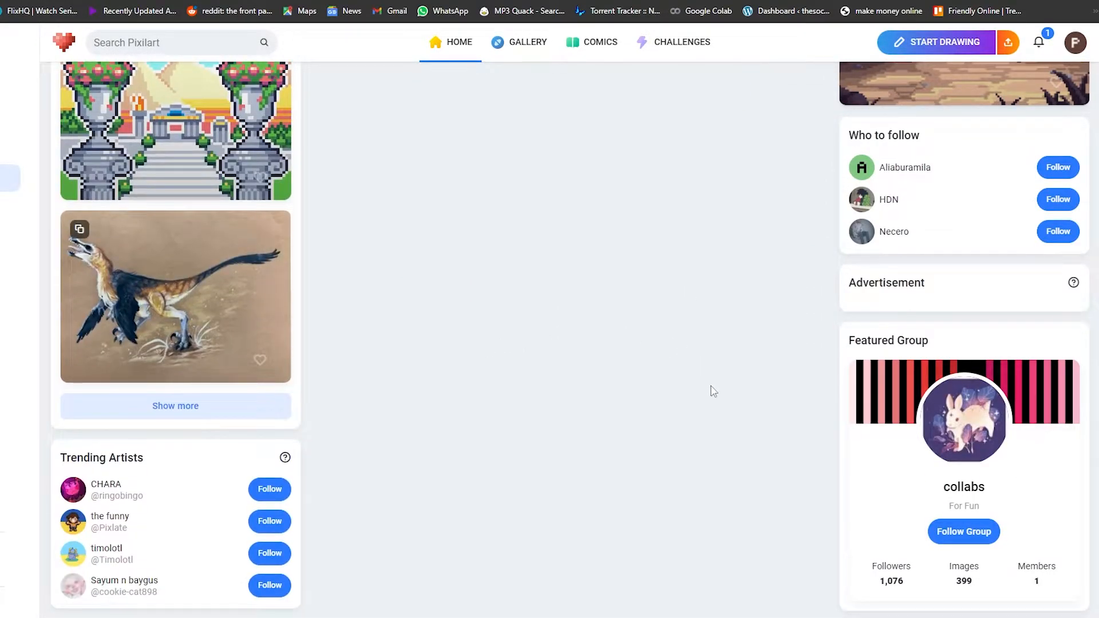
pyautogui.scroll(15, 711, 389)
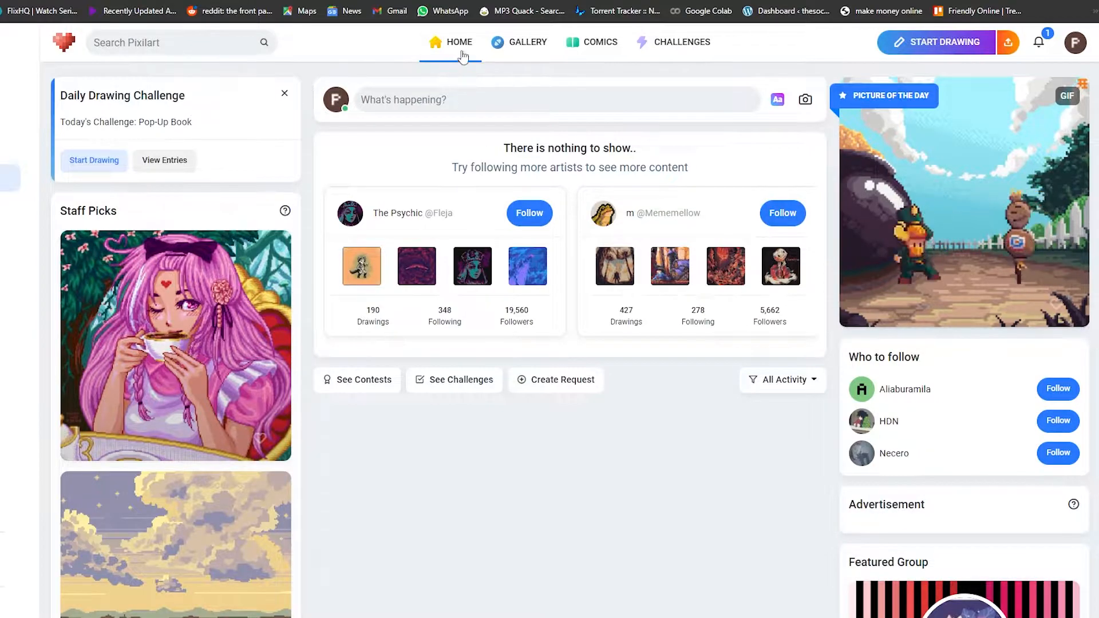
pyautogui.click(525, 46)
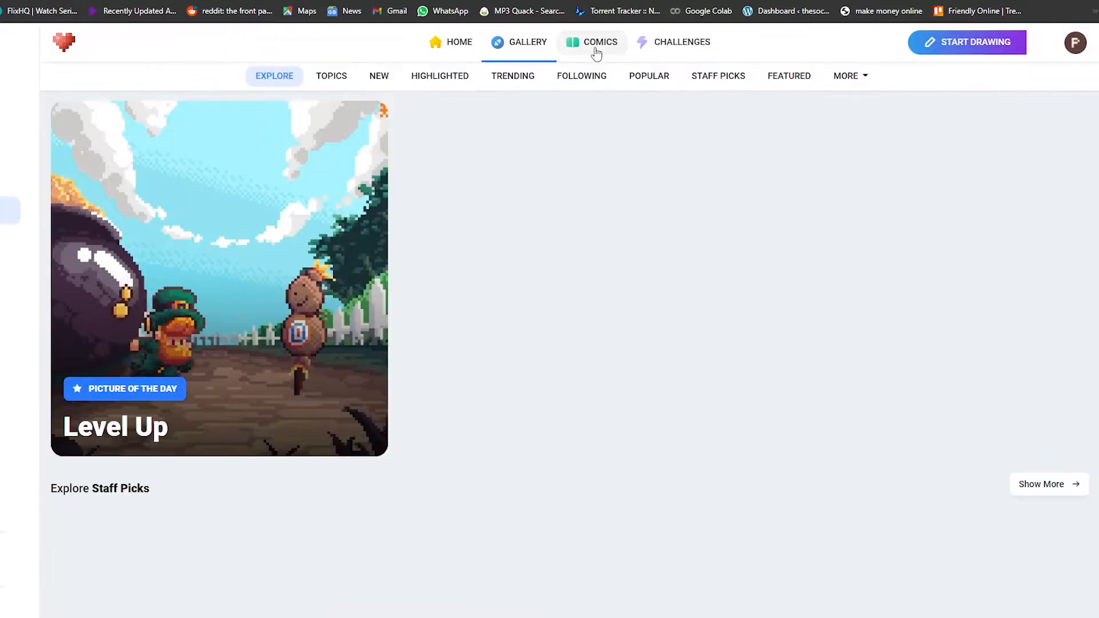
pyautogui.click(596, 51)
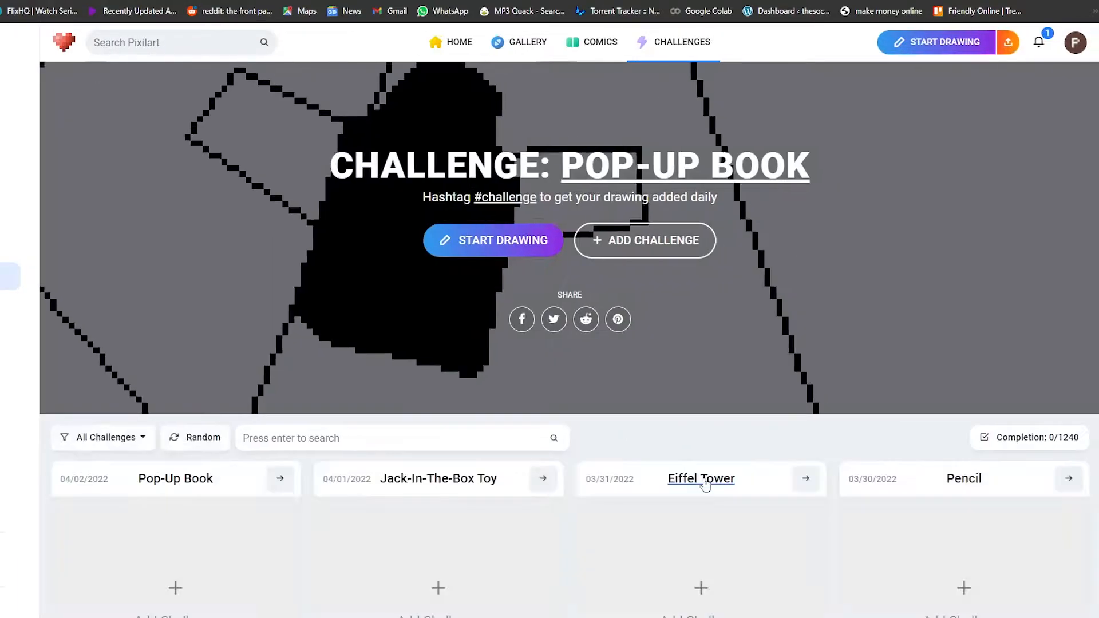
pyautogui.scroll(-1, 707, 446)
pyautogui.scroll(-4, 718, 403)
pyautogui.scroll(4, 790, 535)
pyautogui.scroll(2, 836, 501)
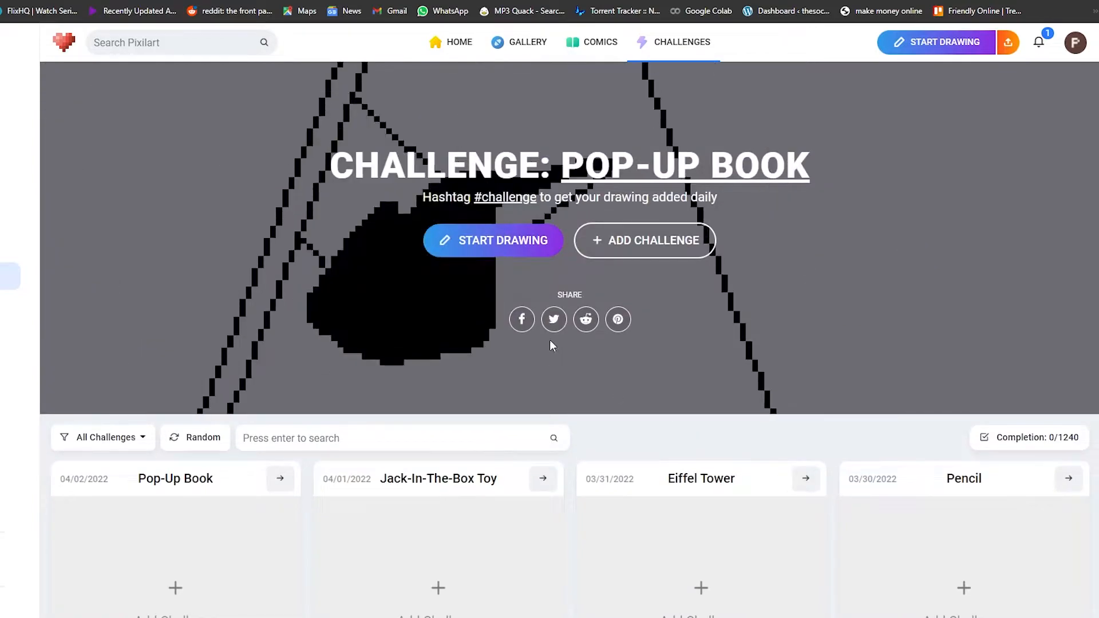
pyautogui.click(440, 43)
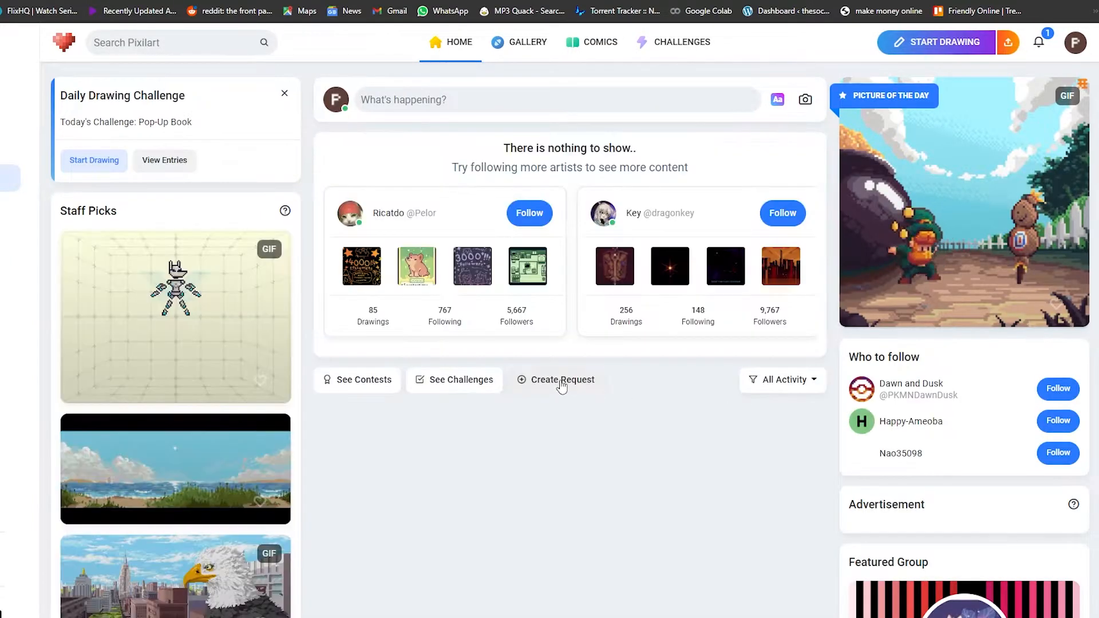
pyautogui.scroll(-2, 567, 385)
pyautogui.scroll(2, 570, 385)
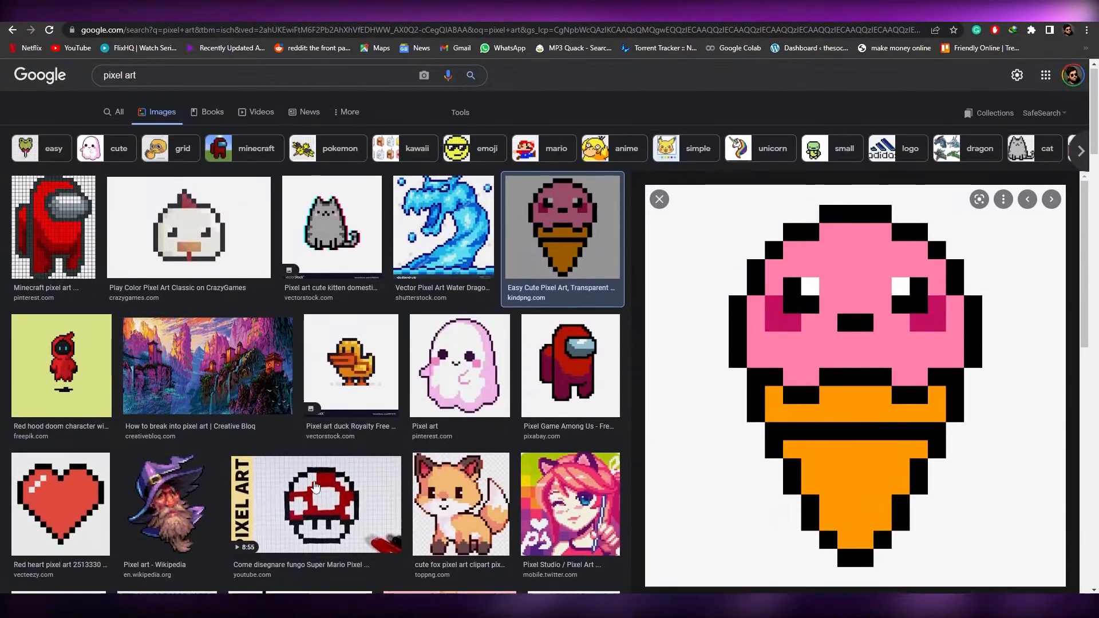
# Switch to Google Images, close the ice cream preview and browse the results for "pixel art"
pyautogui.scroll(1, 316, 487)
pyautogui.click(551, 240)
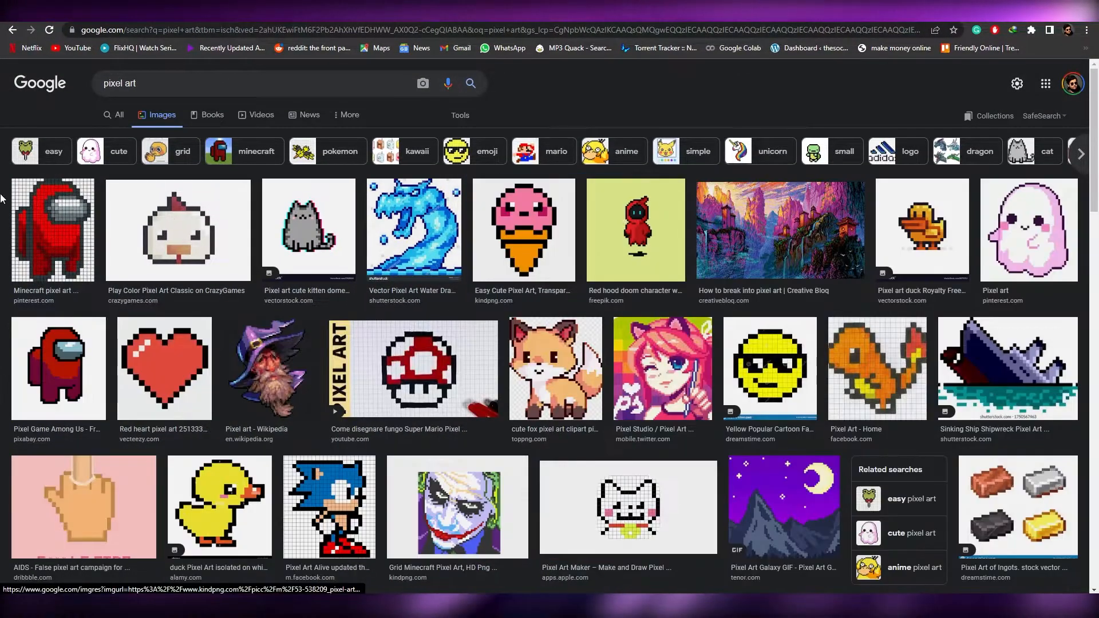
pyautogui.moveTo(552, 239); pyautogui.dragTo(687, 228)
pyautogui.click(468, 88)
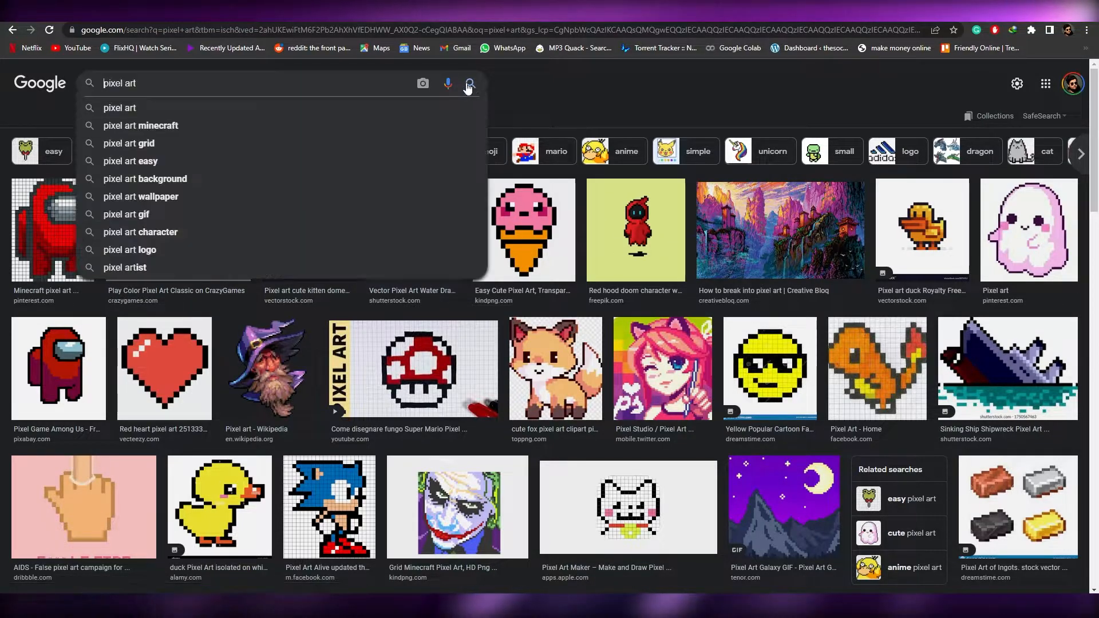
pyautogui.click(594, 107)
pyautogui.scroll(-3, 199, 353)
pyautogui.scroll(-10, 198, 353)
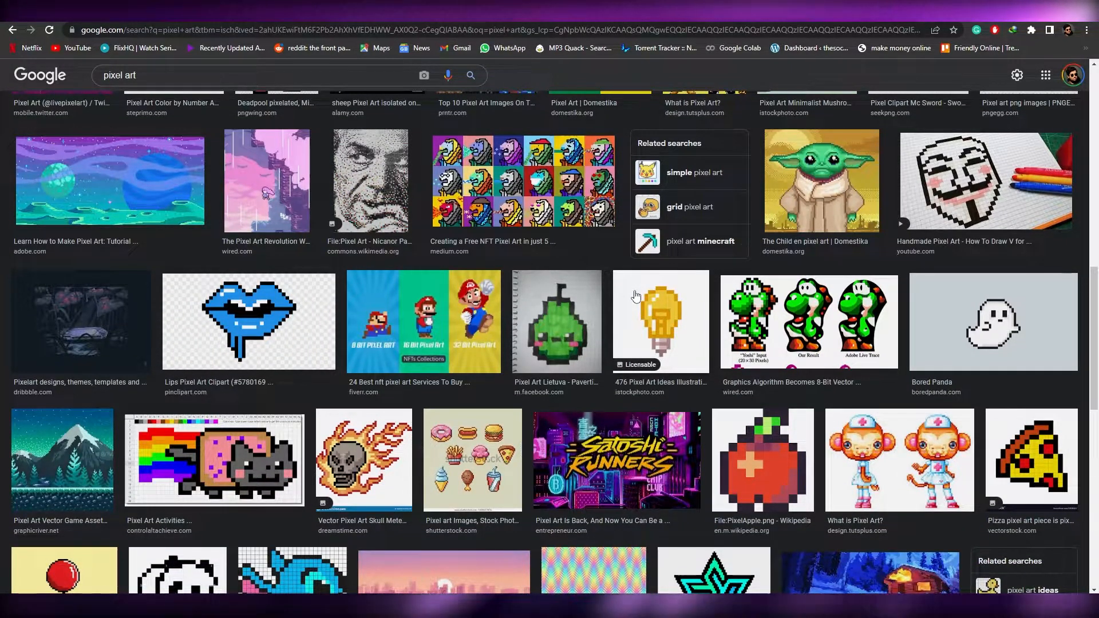
pyautogui.scroll(10, 634, 302)
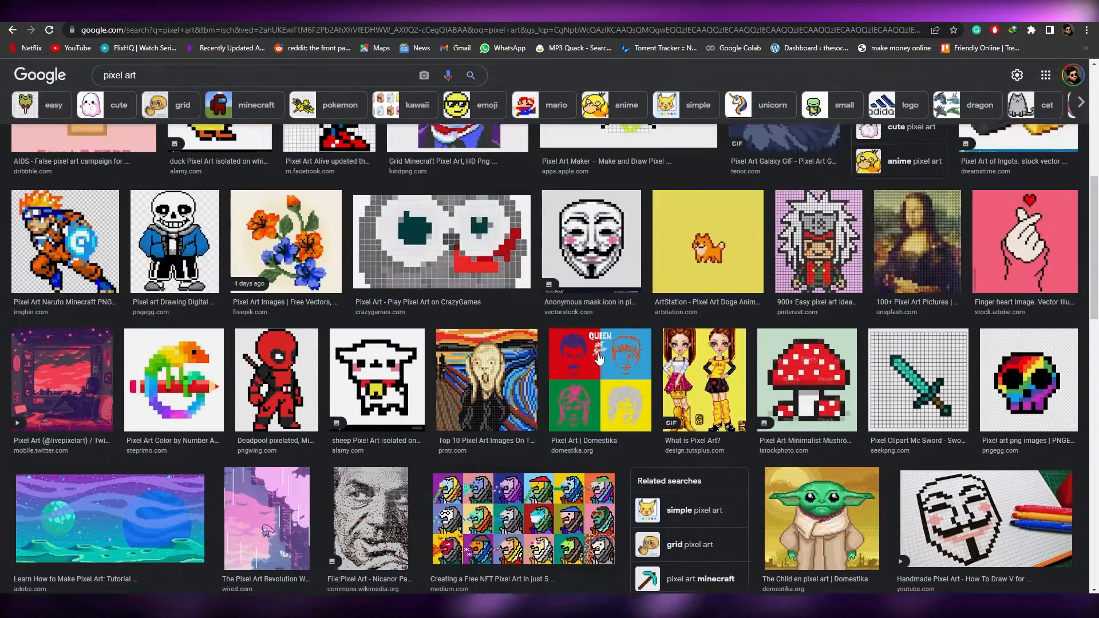
pyautogui.scroll(2, 589, 361)
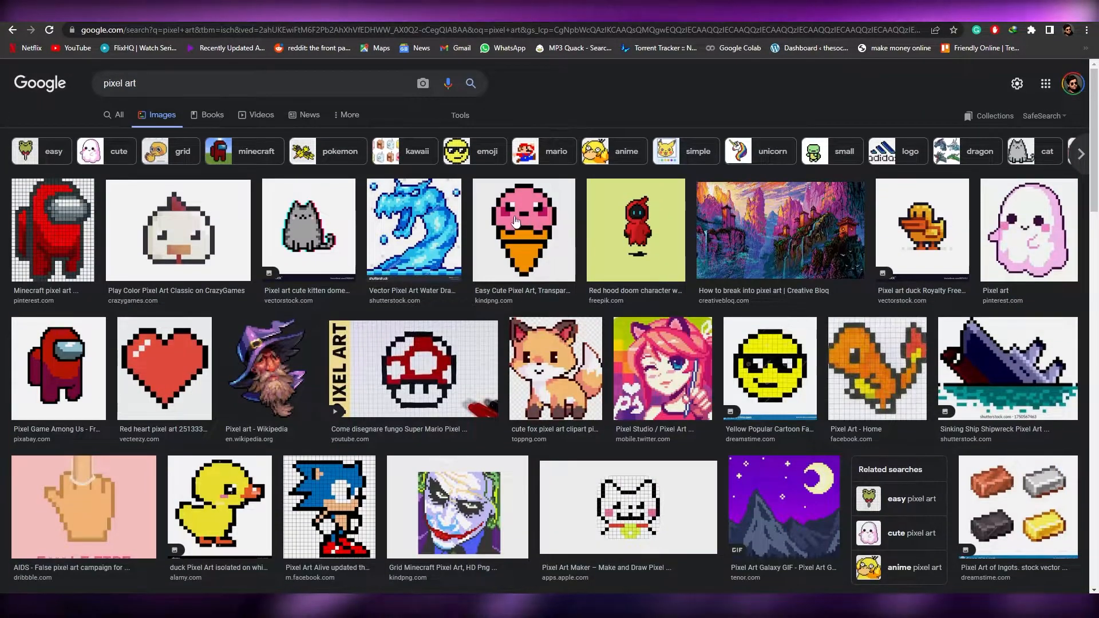
# Open the pink ice cream cone result from kindpng and save the image to the computer
pyautogui.click(552, 229)
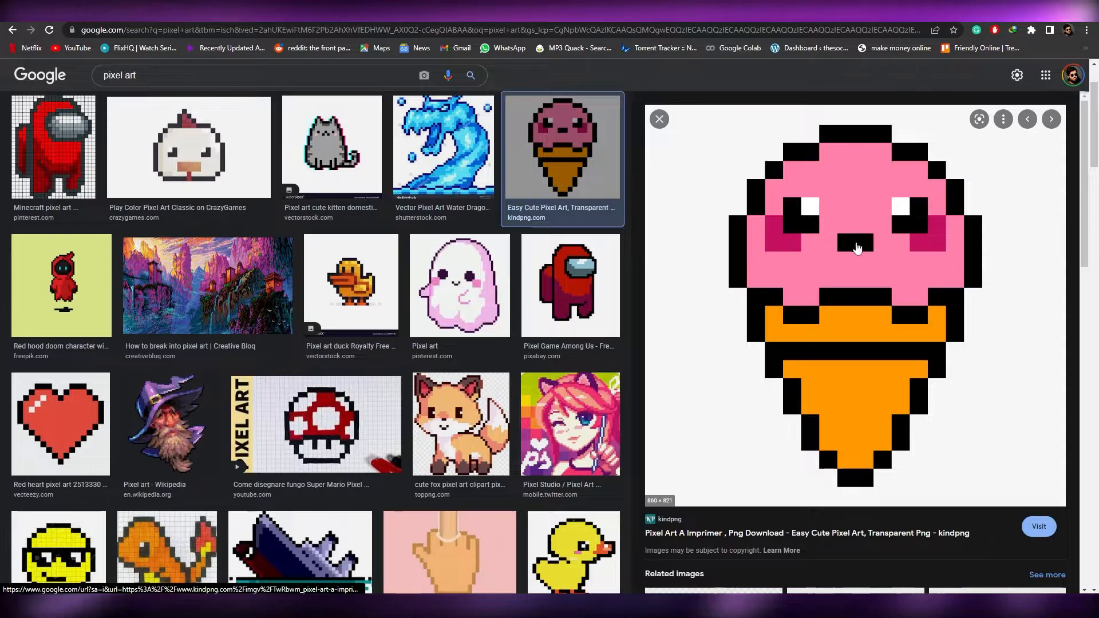
pyautogui.scroll(-1, 817, 476)
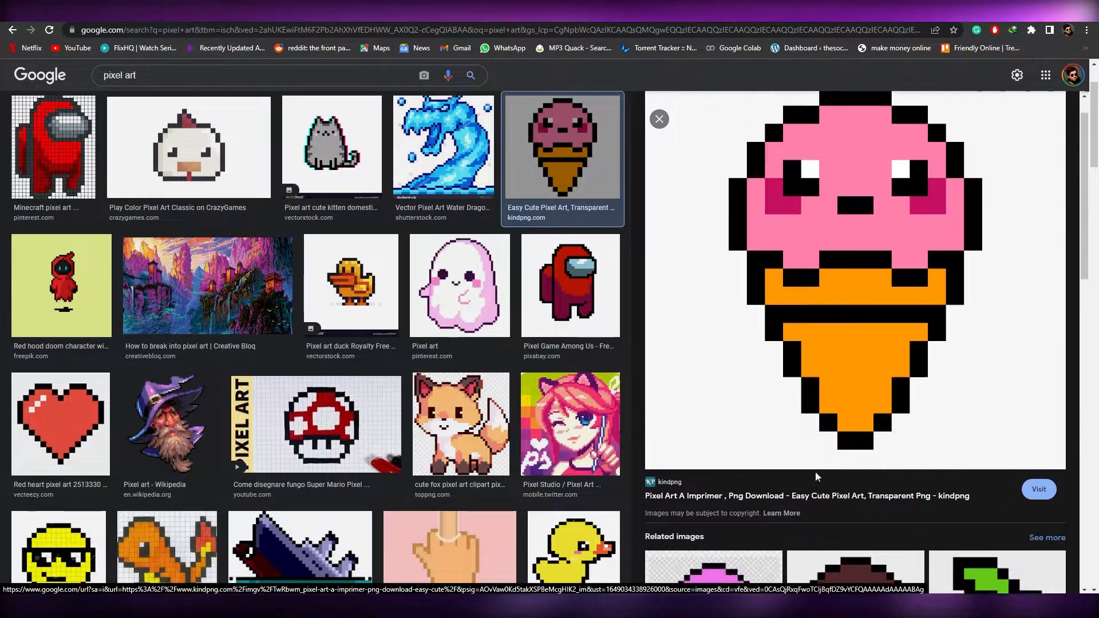
pyautogui.scroll(1, 817, 476)
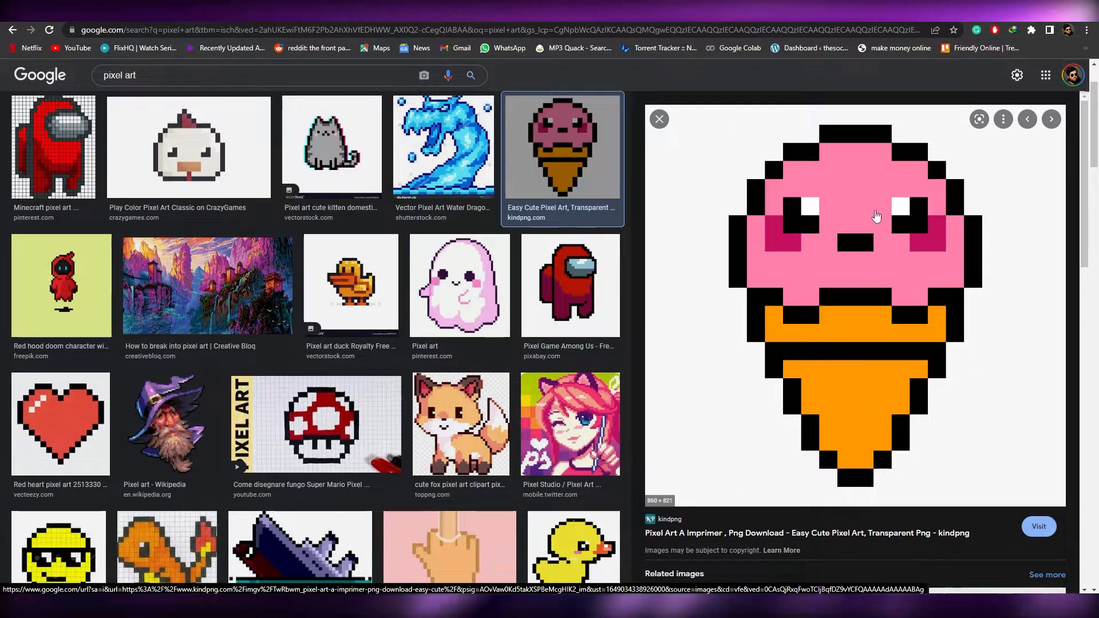
pyautogui.rightClick(876, 216)
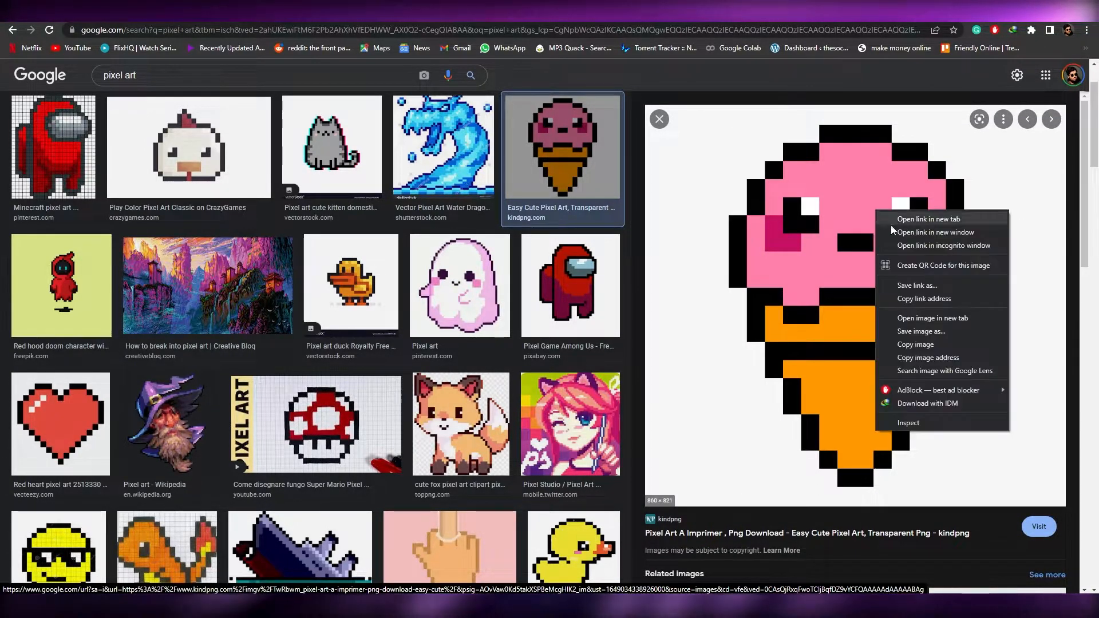
pyautogui.click(921, 332)
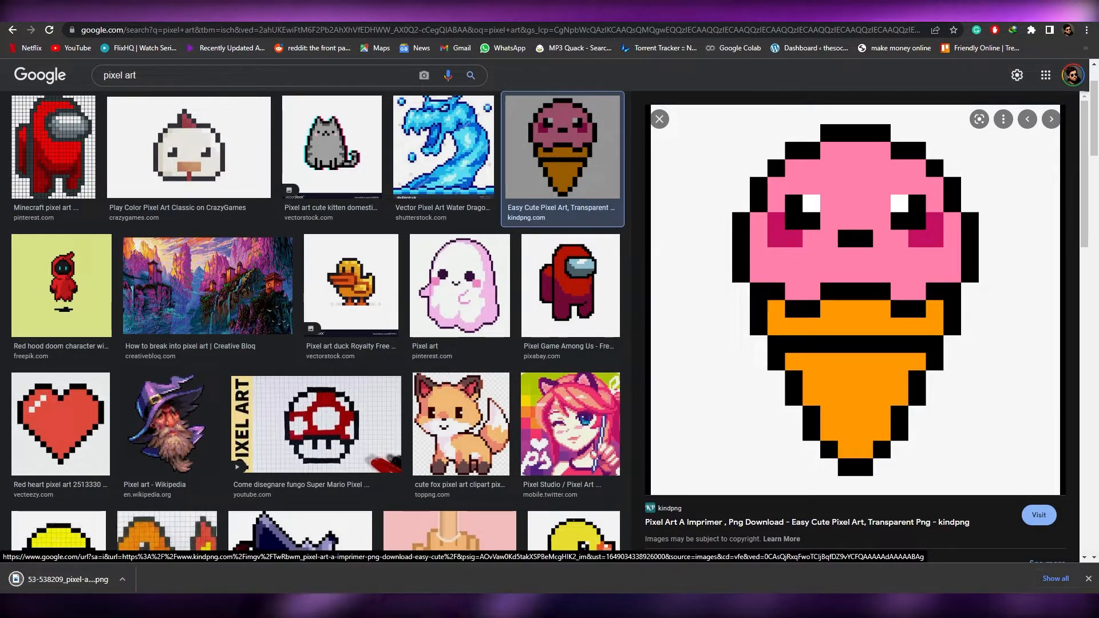
# Open resizeimage.net in a new browser tab and review its image options
pyautogui.hotkey('ctrl', 't')
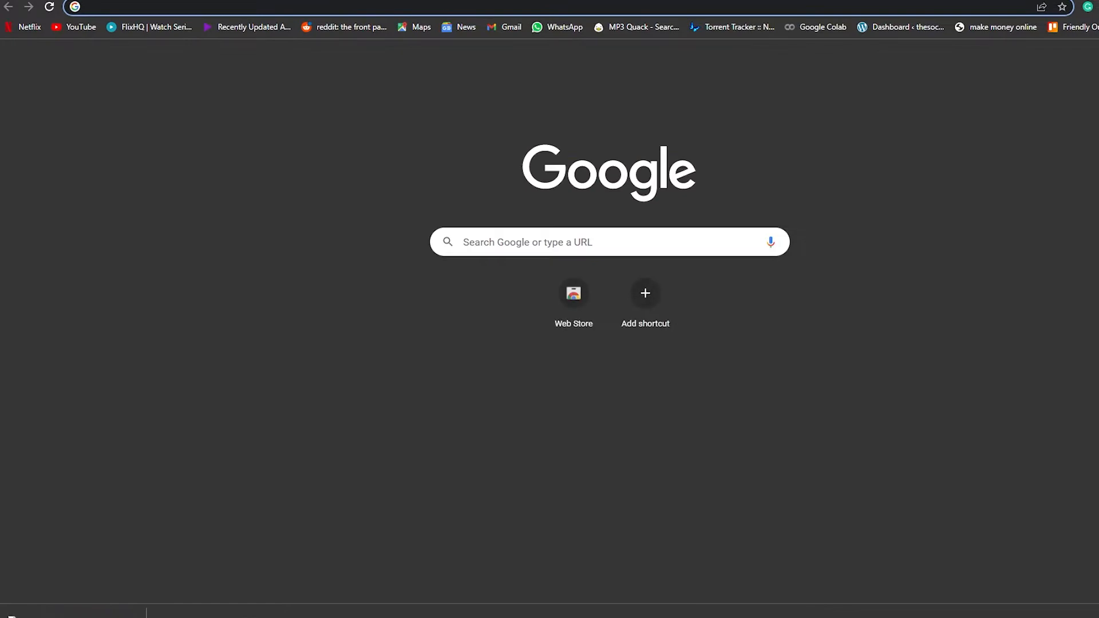
pyautogui.write('resizeimage.net')
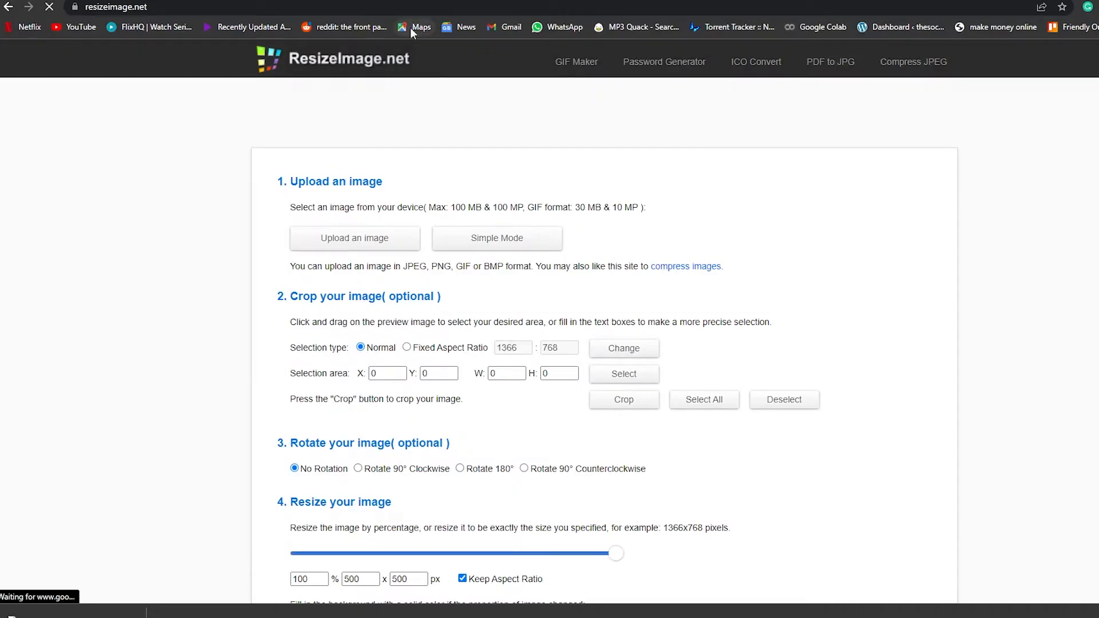
pyautogui.scroll(-7, 382, 193)
pyautogui.scroll(6, 386, 190)
pyautogui.scroll(1, 355, 207)
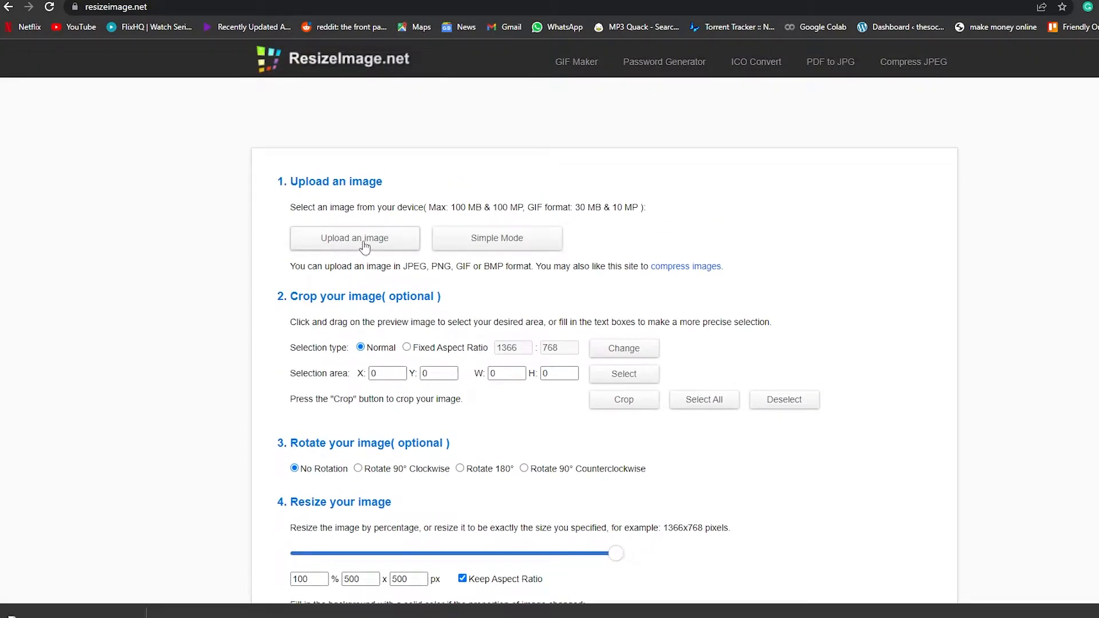
# Upload 53-538209_pixel-art-a-imprimer-png-download-easy-cute.png from the Saved Pictures folder to the resizer
pyautogui.click(364, 242)
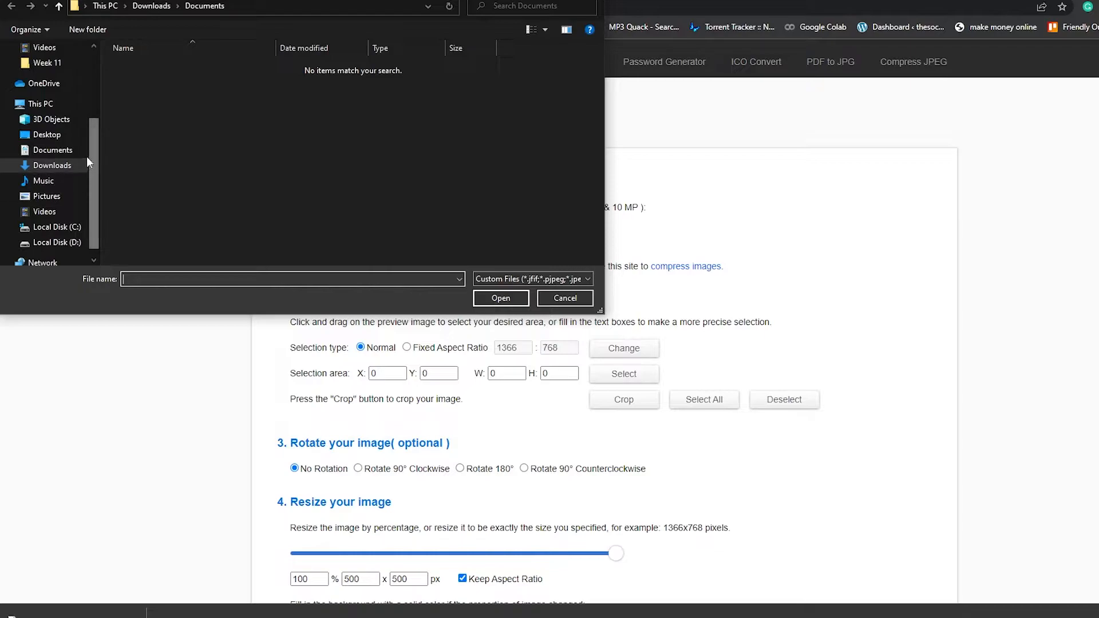
pyautogui.scroll(3, 67, 121)
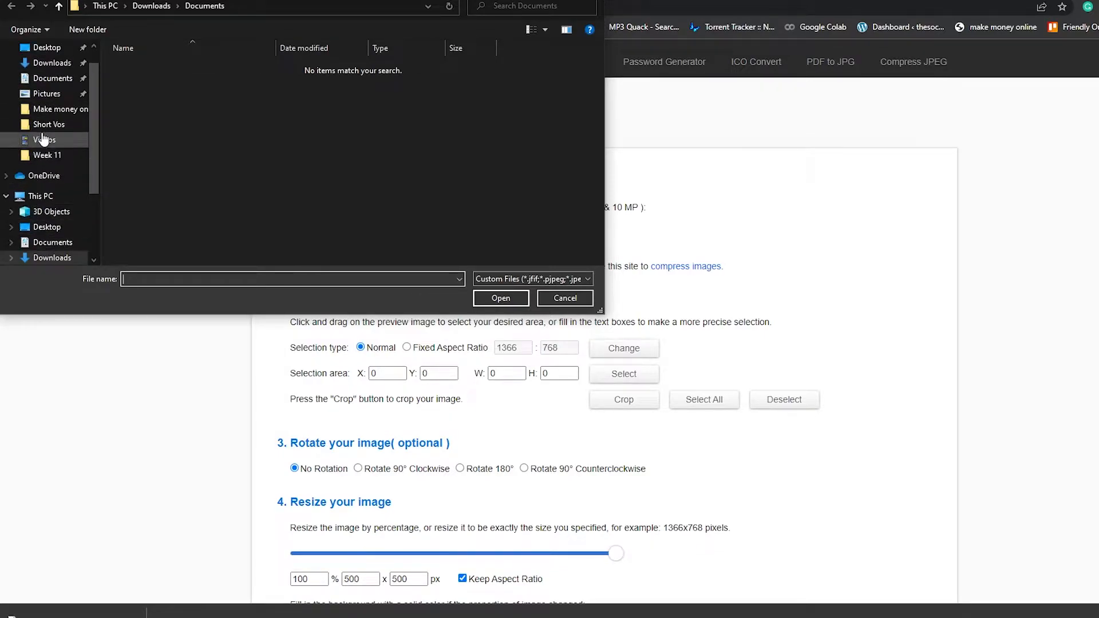
pyautogui.click(46, 93)
pyautogui.click(143, 78)
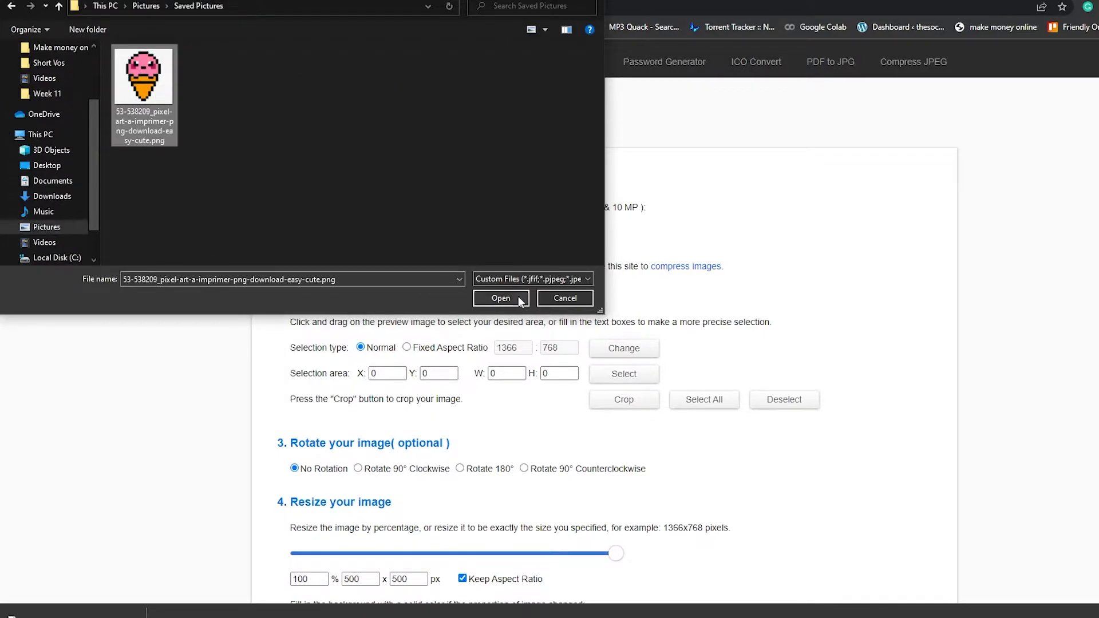
pyautogui.click(501, 298)
pyautogui.scroll(-10, 465, 283)
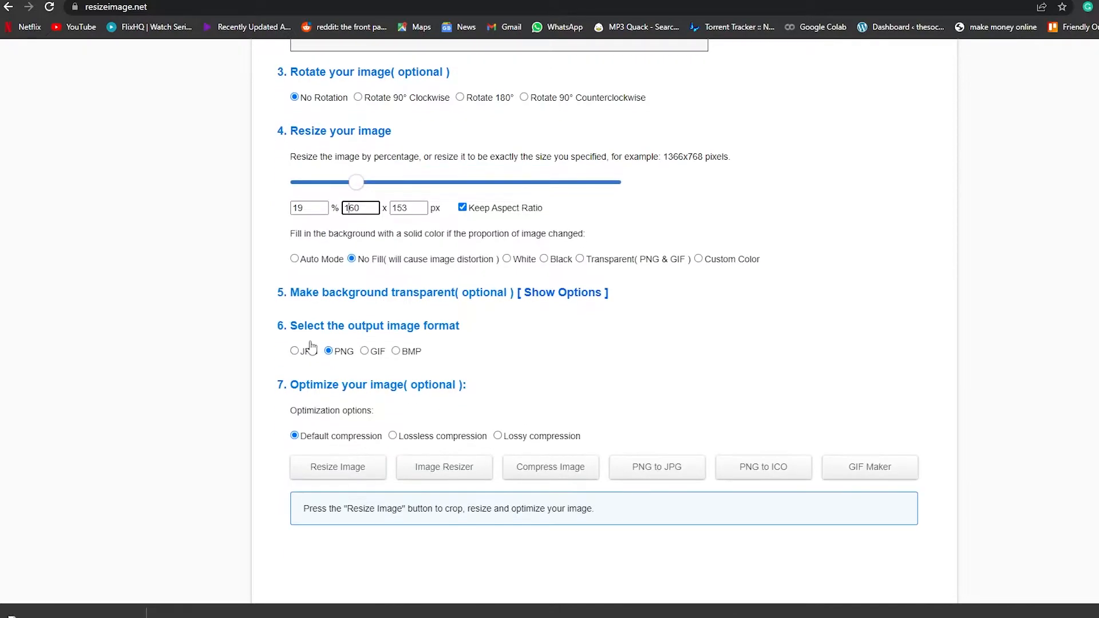
# Resize the uploaded image to 160 x 153 px in PNG format with default compression
pyautogui.scroll(-4, 331, 492)
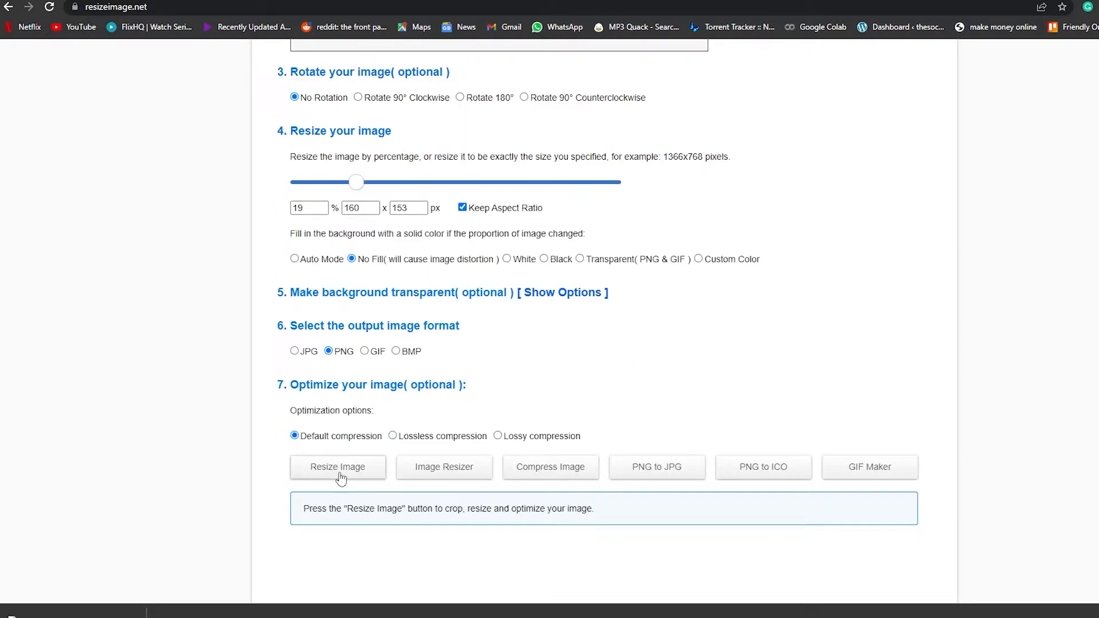
pyautogui.click(339, 475)
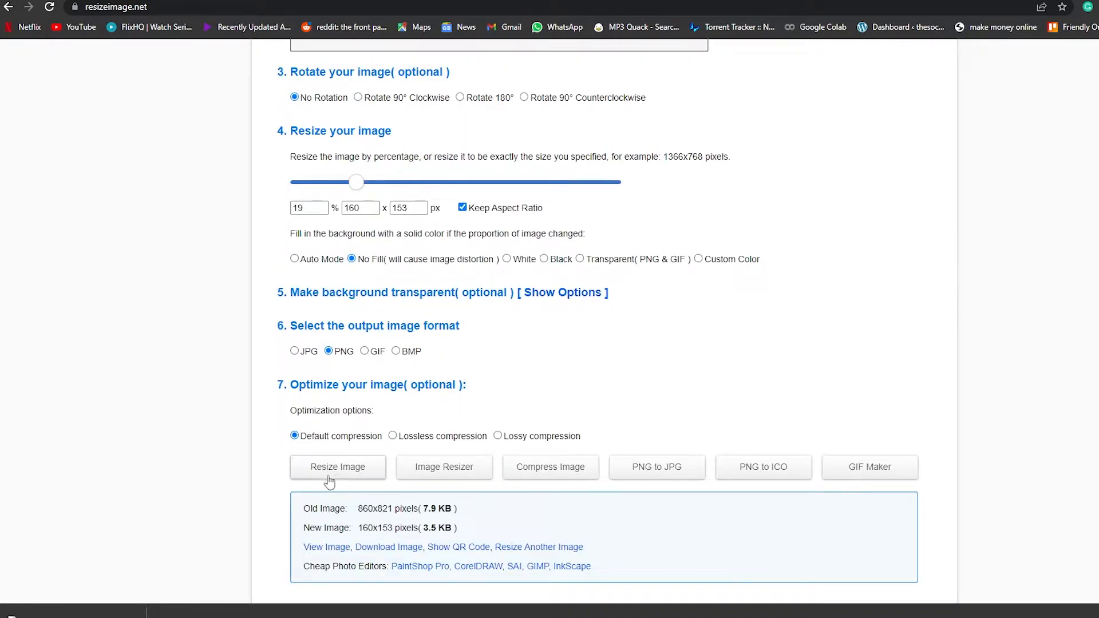
pyautogui.scroll(4, 557, 466)
pyautogui.scroll(-6, 458, 475)
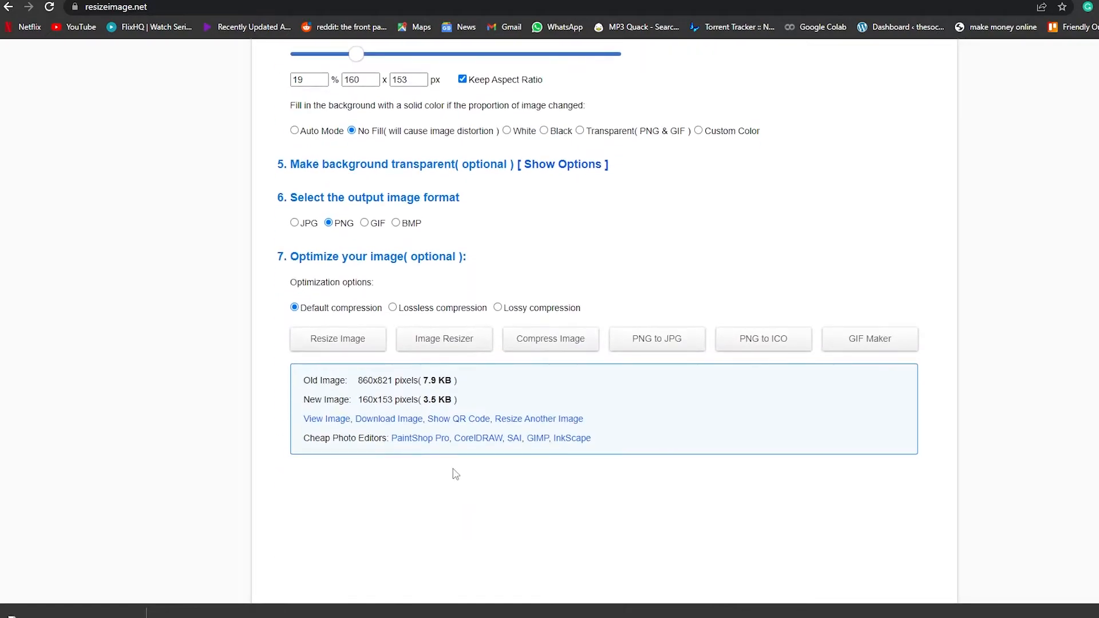
# Download the resized image as Webp.net-resizeimage.png, view it in Photos and close the viewer
pyautogui.click(404, 422)
pyautogui.click(500, 300)
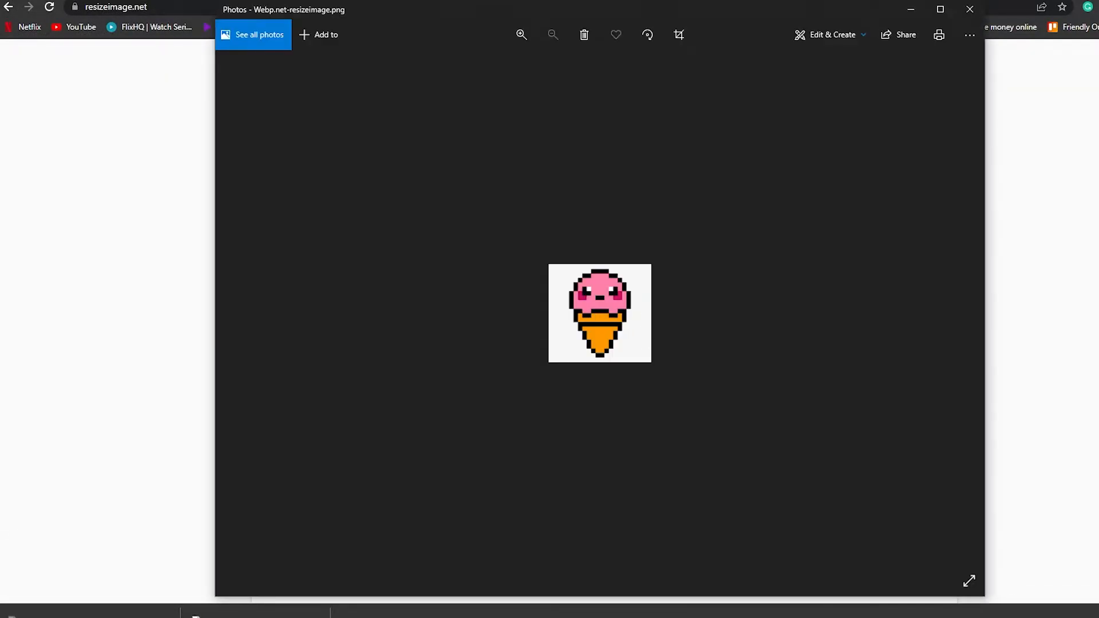
pyautogui.click(970, 9)
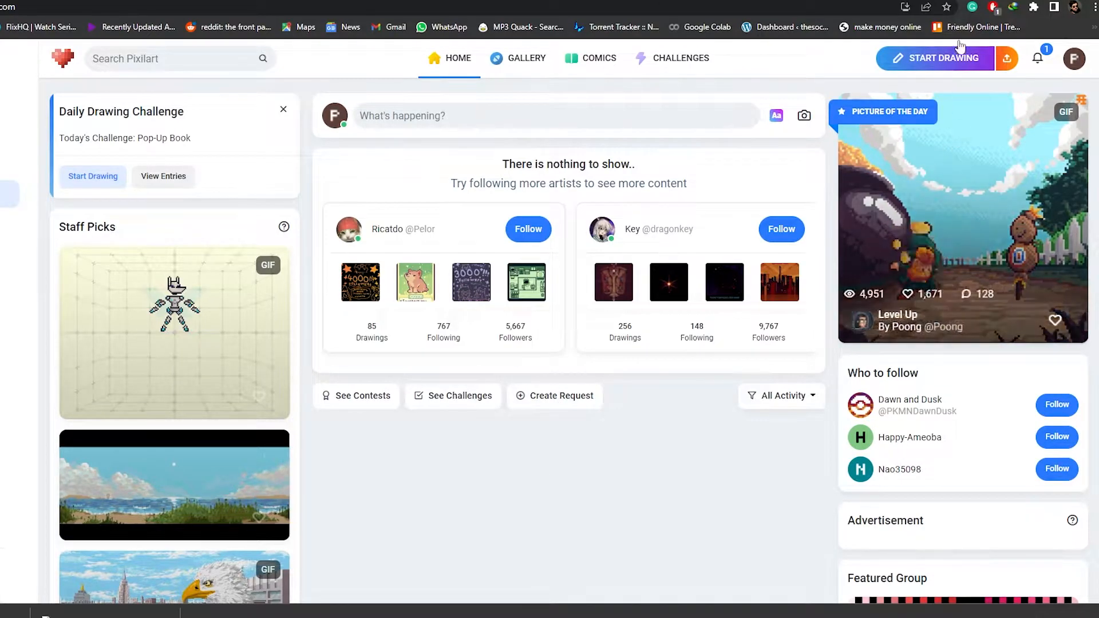
# Switch to Pixilart and create a blank drawing with a width of 160 and a height of 153
pyautogui.click(927, 65)
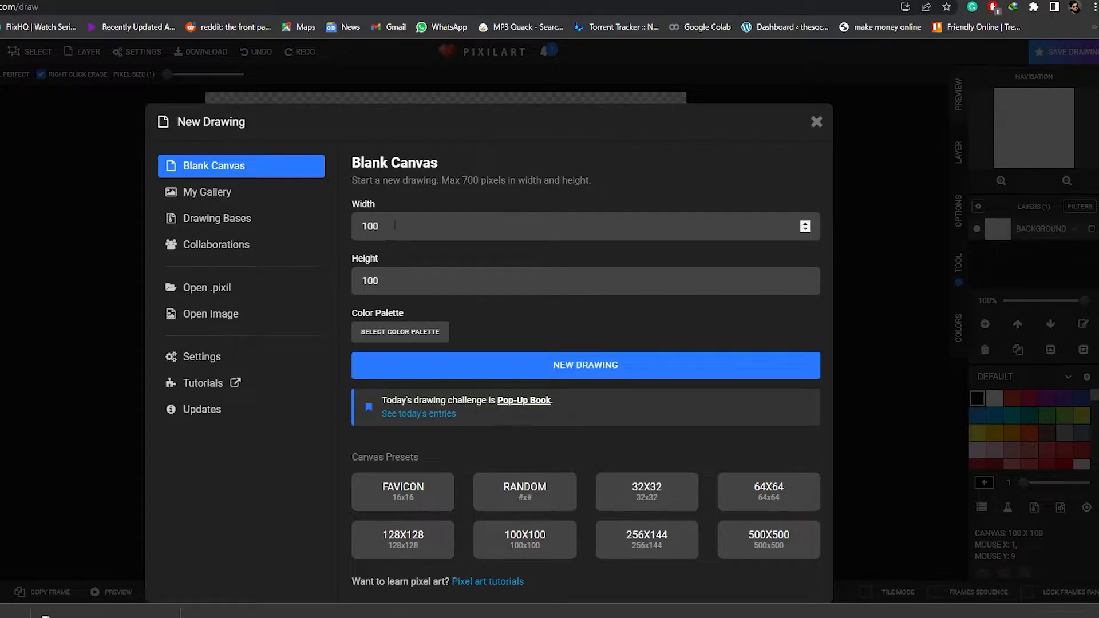
pyautogui.click(394, 226)
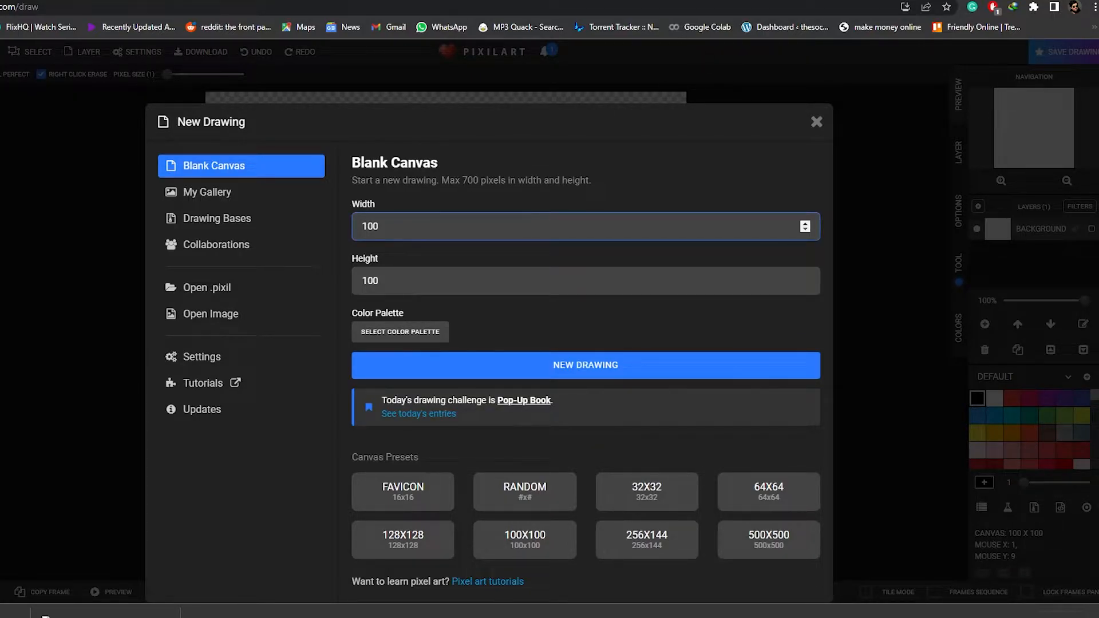
pyautogui.scroll(-1, 590, 185)
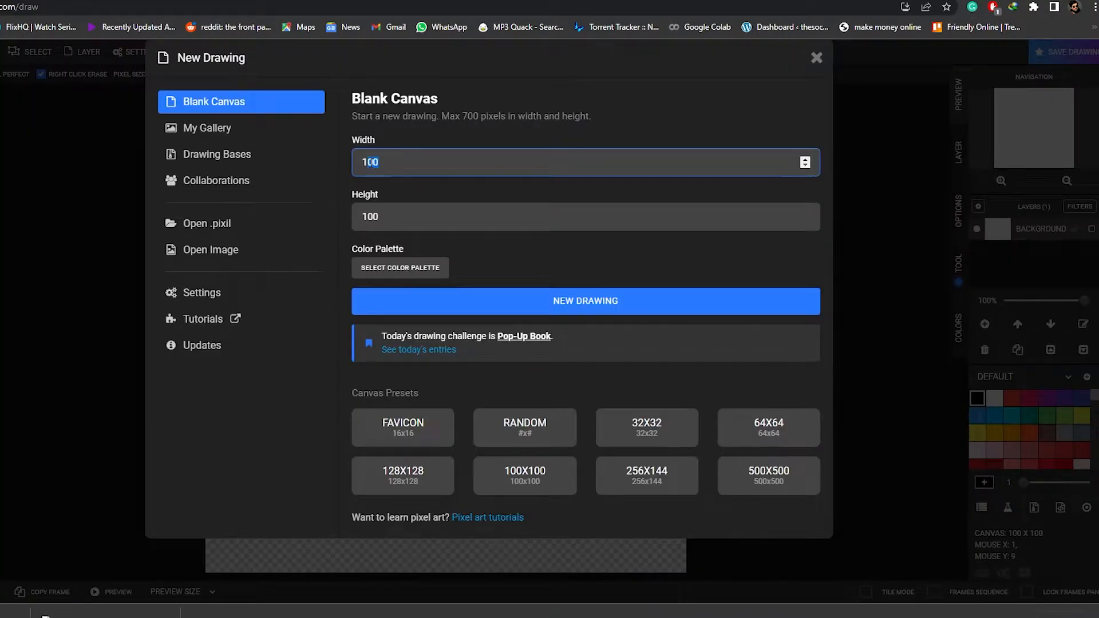
pyautogui.write('60')
pyautogui.click(381, 216)
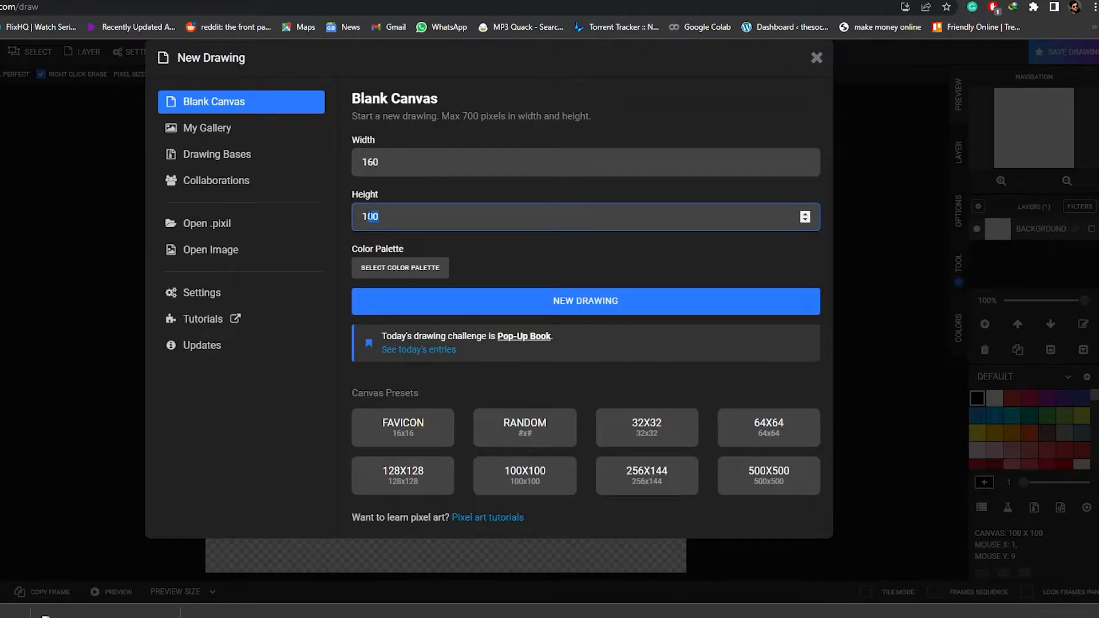
pyautogui.click(468, 276)
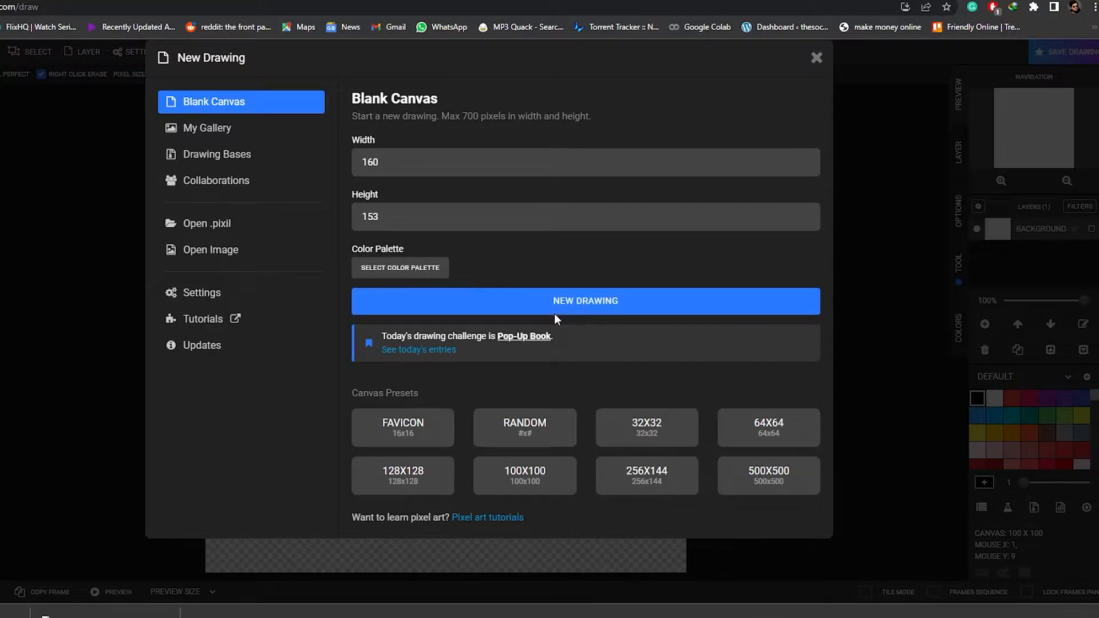
pyautogui.click(515, 301)
pyautogui.press('Escape')
pyautogui.click(403, 163)
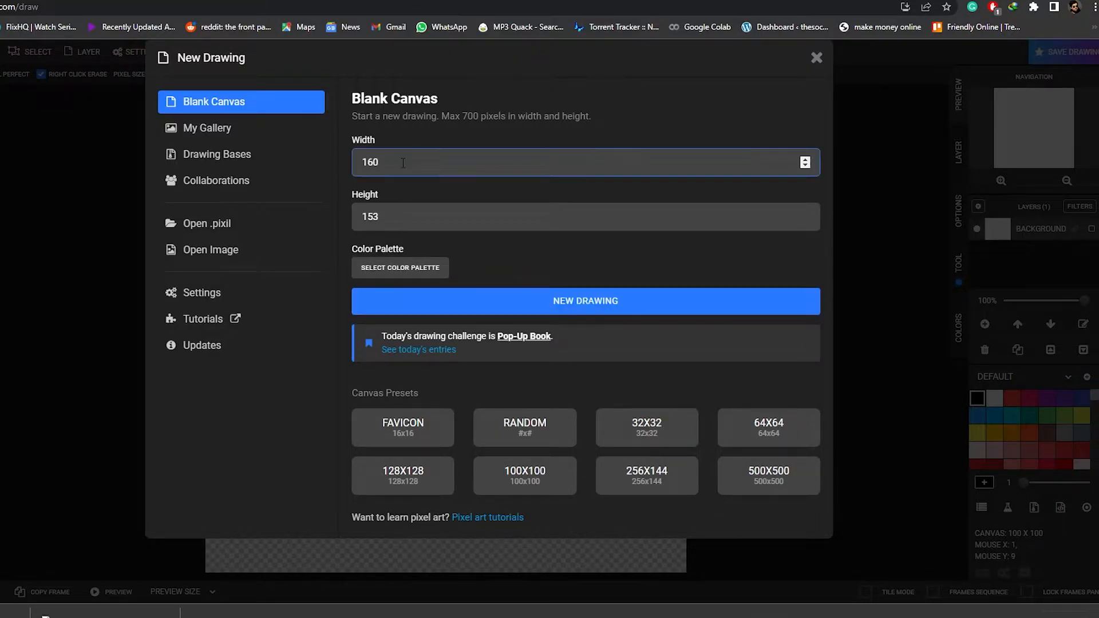
pyautogui.click(586, 307)
pyautogui.click(556, 79)
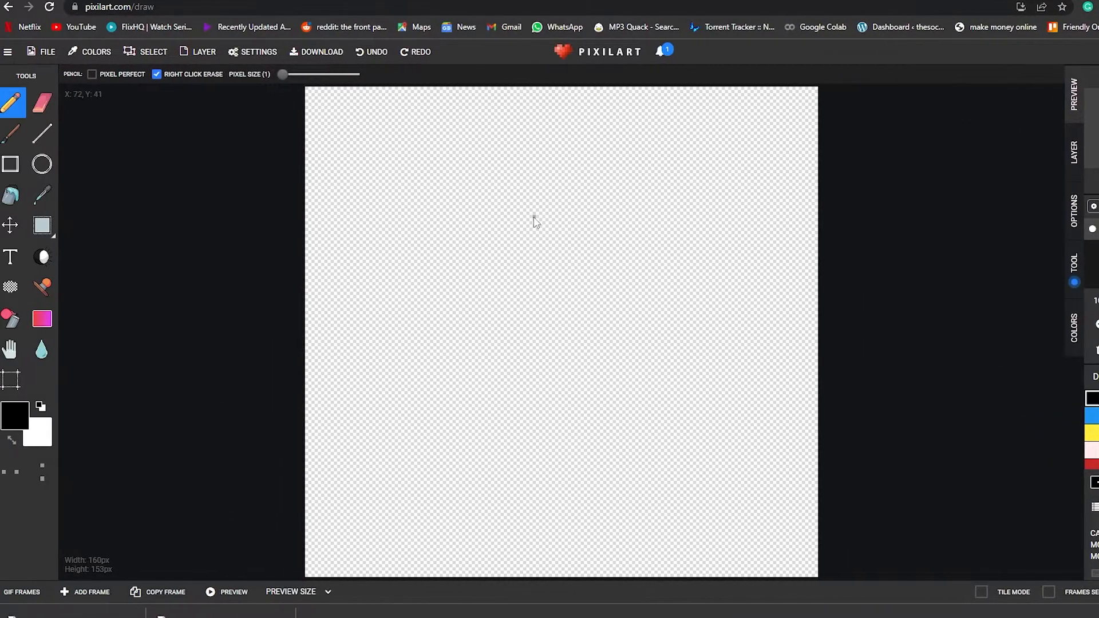
# Try to place Webp.net-resizeimage.png from the Saved Pictures folder onto the blank canvas
pyautogui.moveTo(457, 483); pyautogui.dragTo(535, 467)
pyautogui.hotkey('ctrl', 'z')
pyautogui.click(132, 614)
pyautogui.click(188, 579)
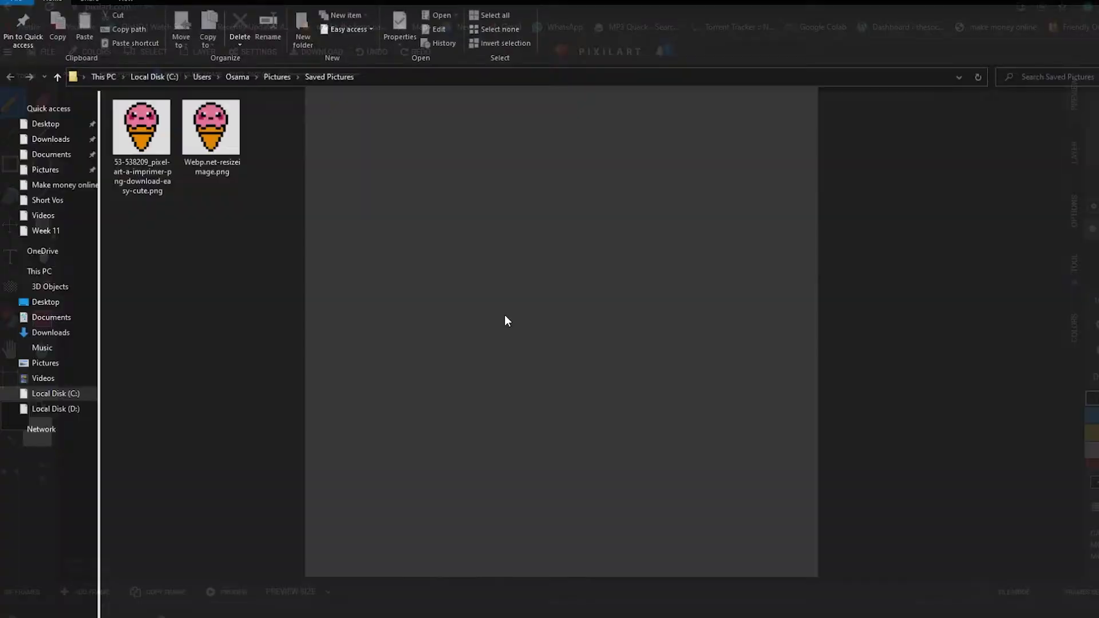
pyautogui.moveTo(209, 163); pyautogui.dragTo(606, 291)
# Open Webp.net-resizeimage.png from the Saved Pictures folder as an image in a new drawing
pyautogui.click(57, 52)
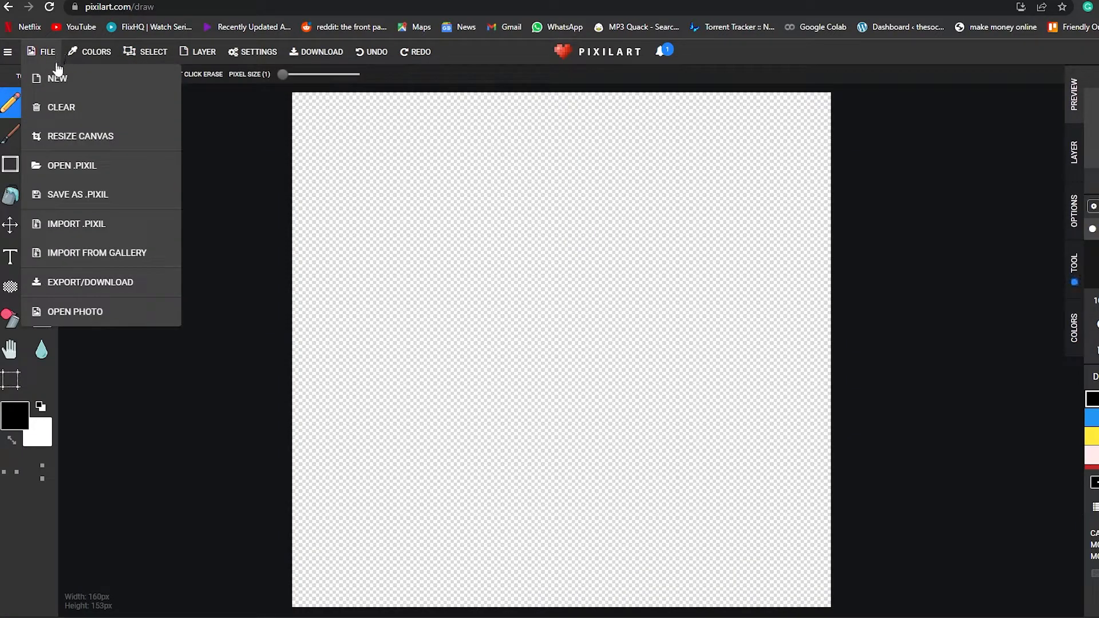
pyautogui.click(58, 81)
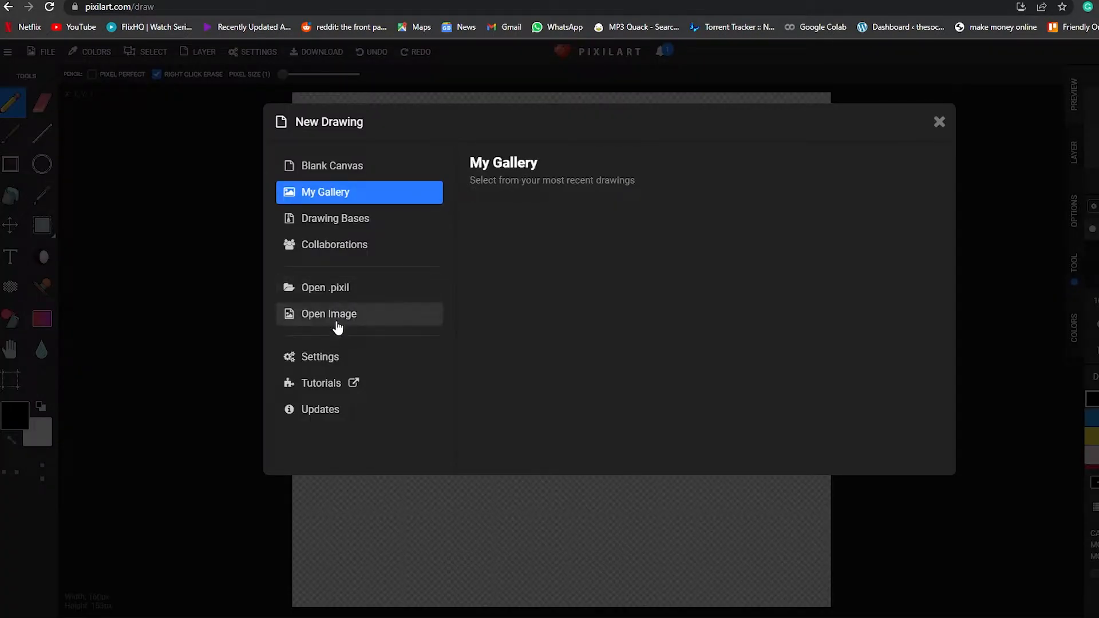
pyautogui.click(335, 320)
pyautogui.click(224, 113)
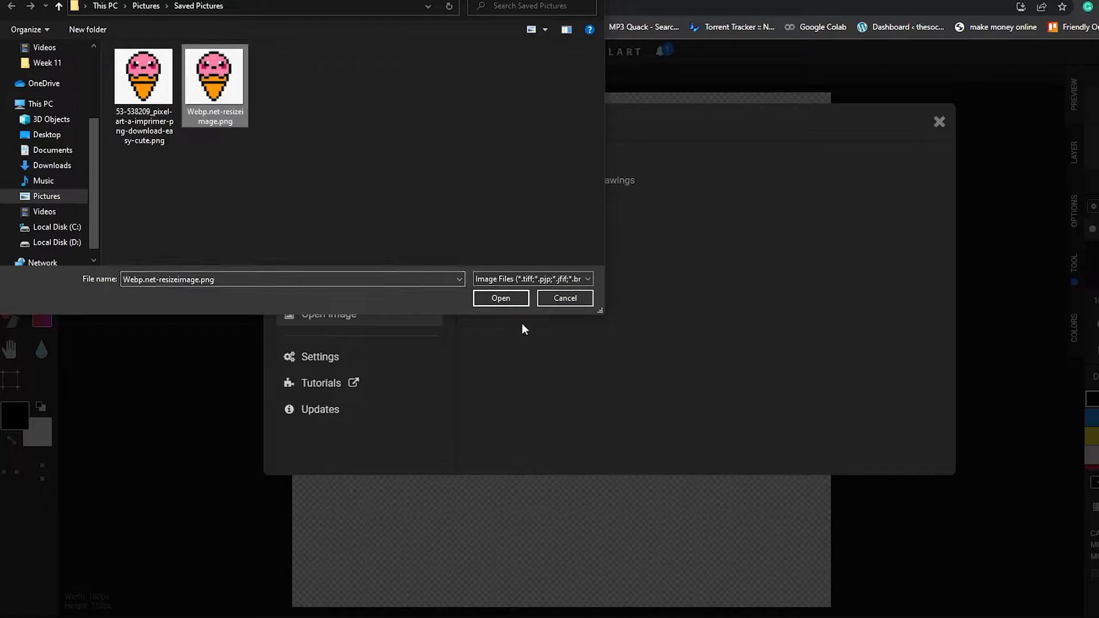
pyautogui.click(507, 301)
pyautogui.click(672, 78)
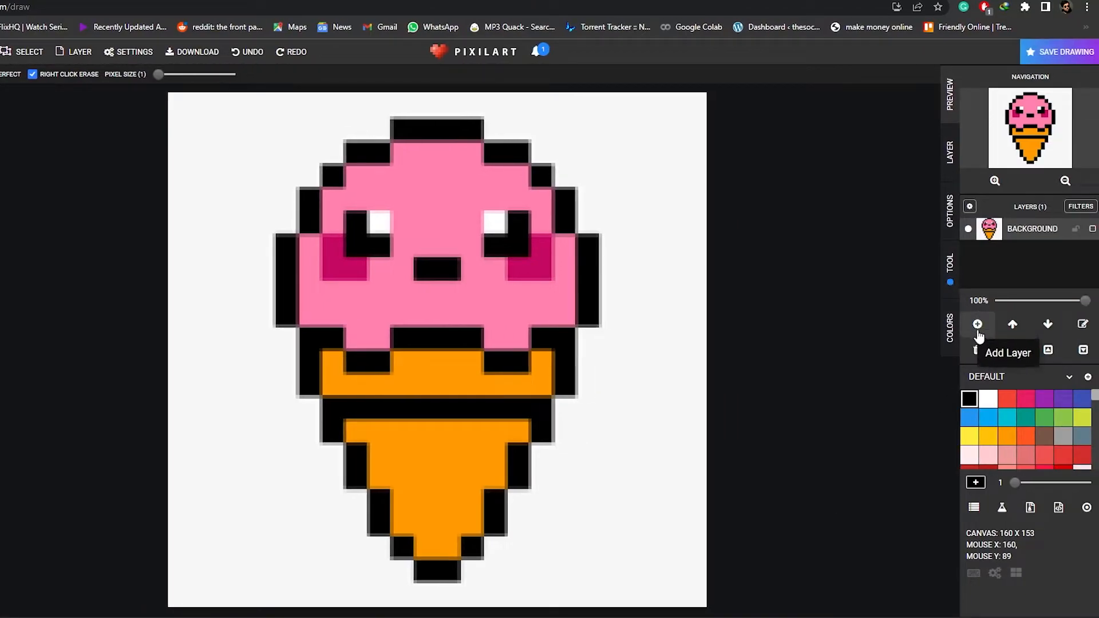
# Add a layer above the background and trace the ice cream's black outline with the pencil at pixel sizes 6 and 8
pyautogui.click(977, 325)
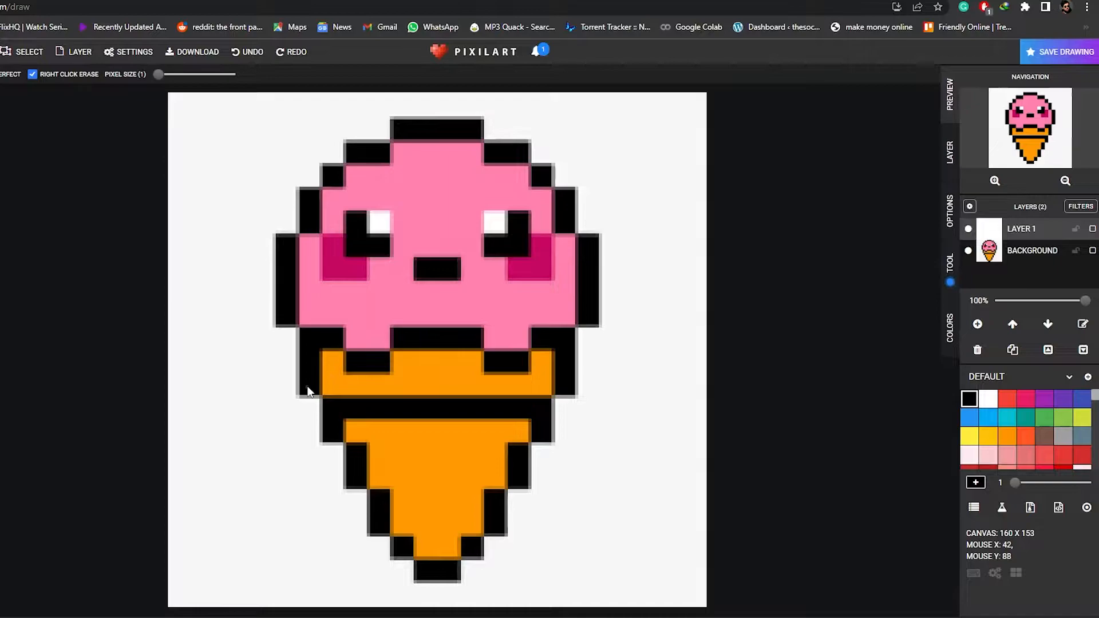
pyautogui.moveTo(162, 83); pyautogui.dragTo(179, 82)
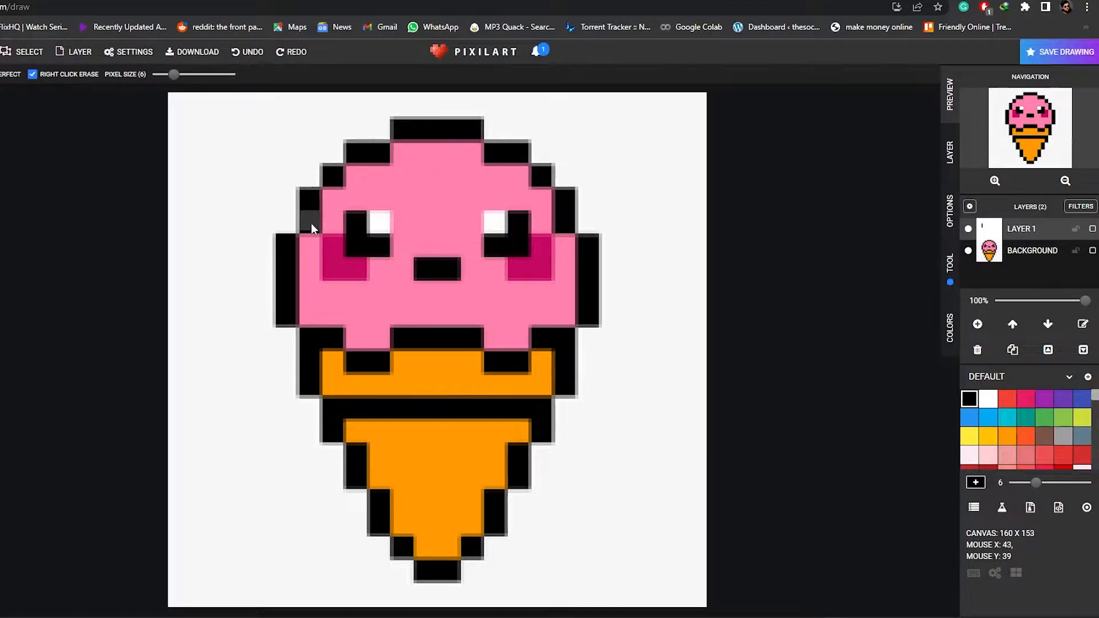
pyautogui.moveTo(311, 198); pyautogui.dragTo(311, 195)
pyautogui.click(358, 154)
pyautogui.click(498, 155)
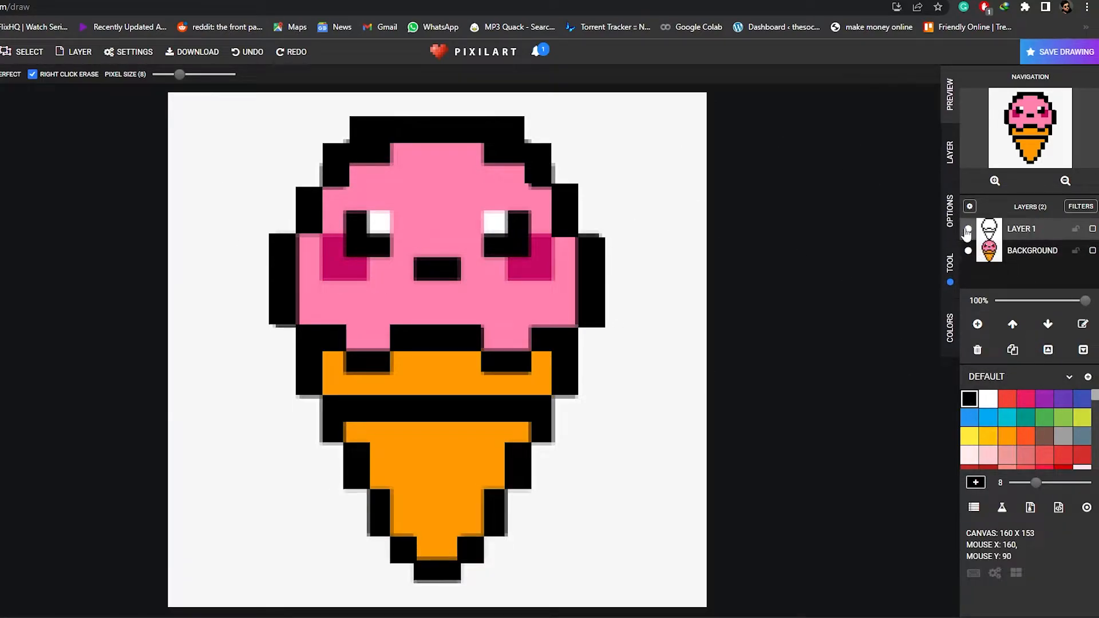
# Toggle the visibility of Layer 1 and the background to examine the traced outline on its own
pyautogui.click(969, 229)
pyautogui.click(968, 251)
pyautogui.click(968, 229)
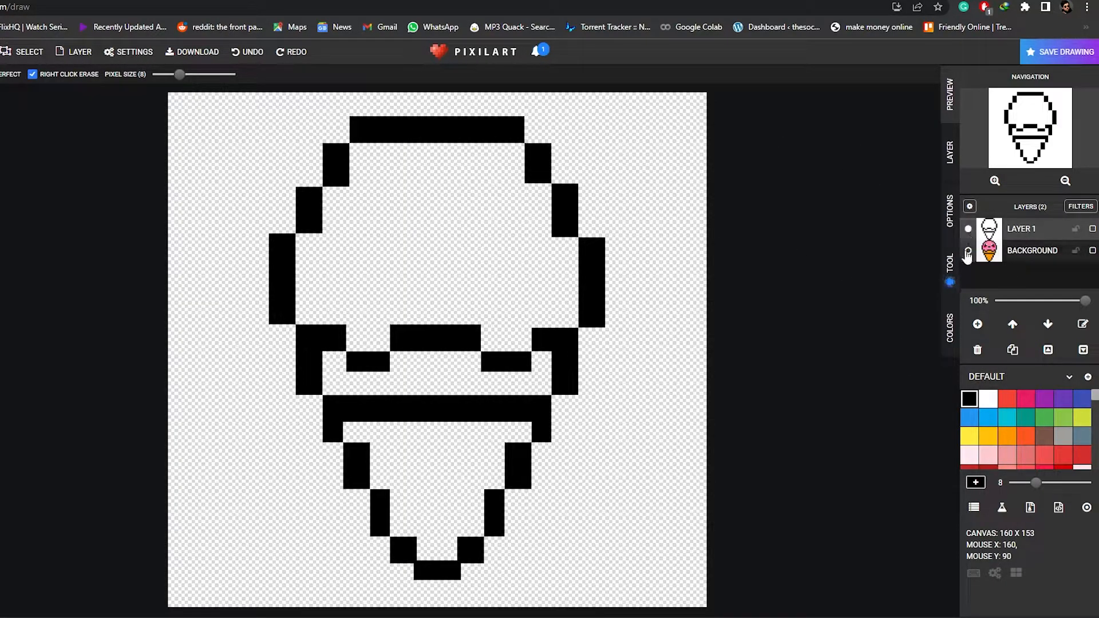
pyautogui.click(968, 251)
pyautogui.click(968, 250)
pyautogui.click(969, 252)
pyautogui.click(970, 252)
pyautogui.click(970, 253)
pyautogui.click(970, 253)
pyautogui.click(969, 252)
pyautogui.click(970, 253)
pyautogui.click(969, 252)
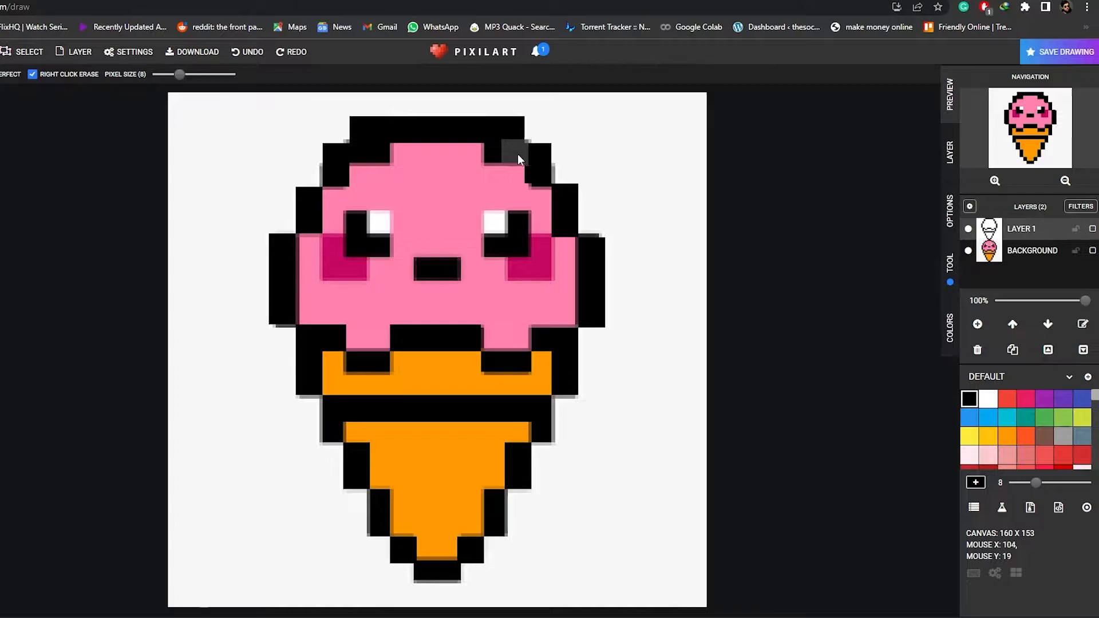
# Set the pencil's pixel size to 6 and compare the outline with the background layer hidden and shown
pyautogui.click(174, 74)
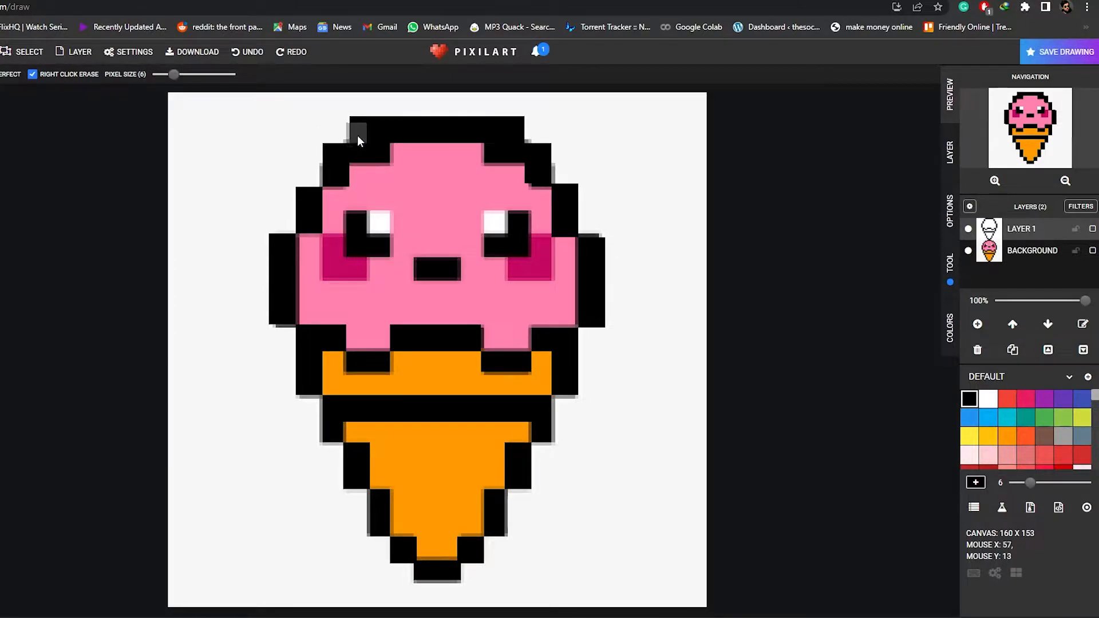
pyautogui.click(364, 153)
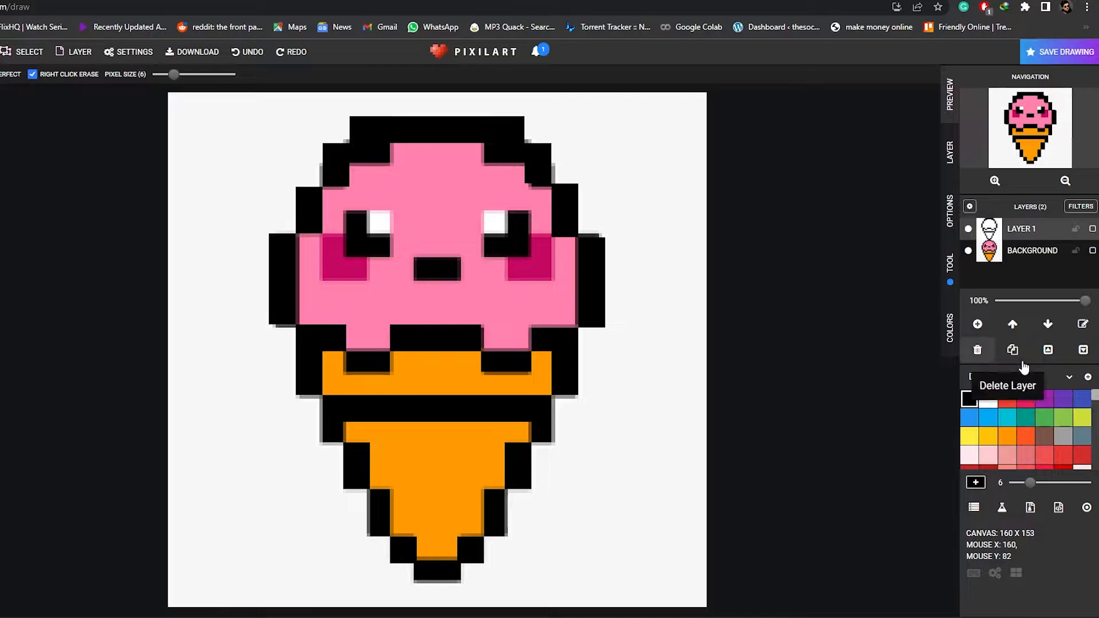
pyautogui.click(969, 252)
pyautogui.click(969, 251)
pyautogui.click(970, 252)
pyautogui.click(969, 253)
pyautogui.click(969, 253)
pyautogui.click(970, 252)
pyautogui.click(969, 252)
pyautogui.click(969, 253)
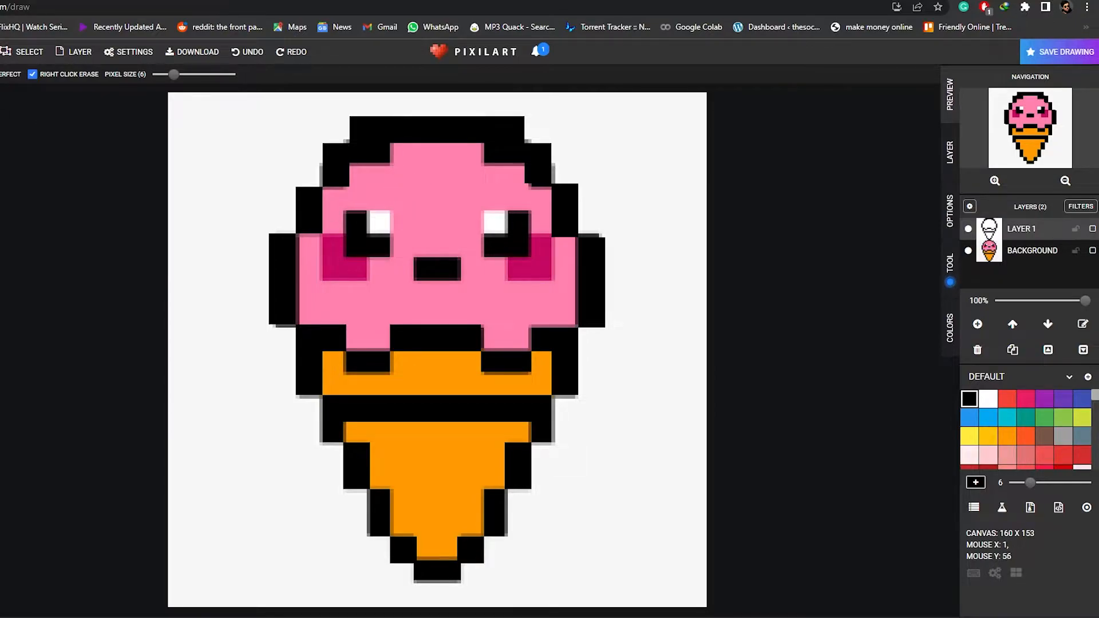
# Try a narrow black-to-transparent gradient along the left edge of the canvas on Layer 1
pyautogui.press('b')
pyautogui.moveTo(179, 110)
pyautogui.mouseDown()
pyautogui.moveTo(401, 258)
pyautogui.moveTo(611, 350)
pyautogui.moveTo(188, 107)
pyautogui.mouseUp()
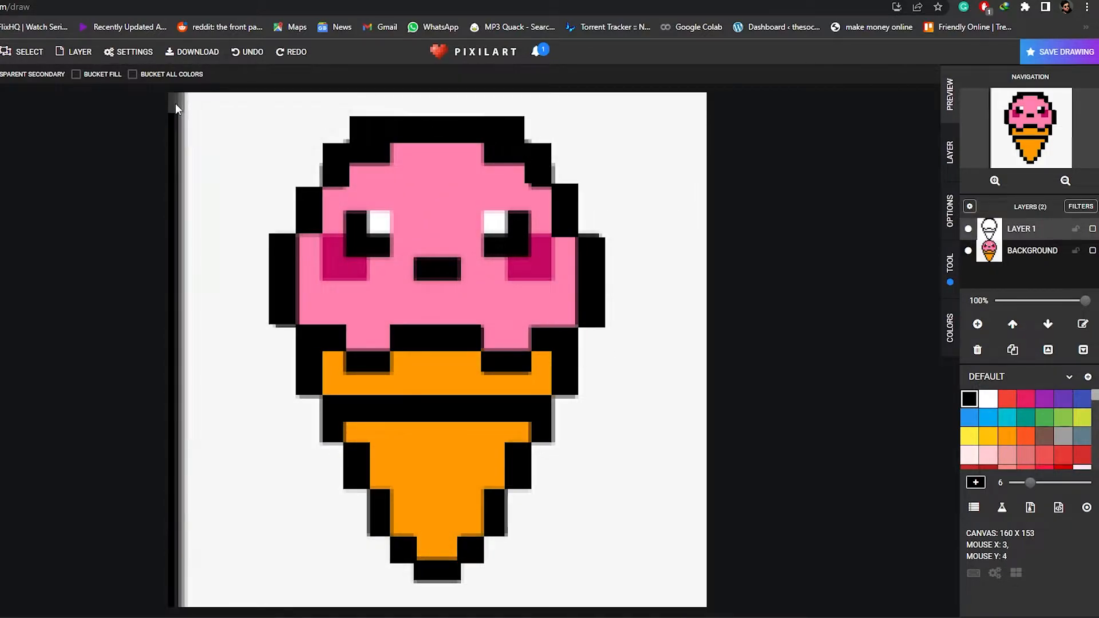
pyautogui.hotkey('ctrl', 'z')
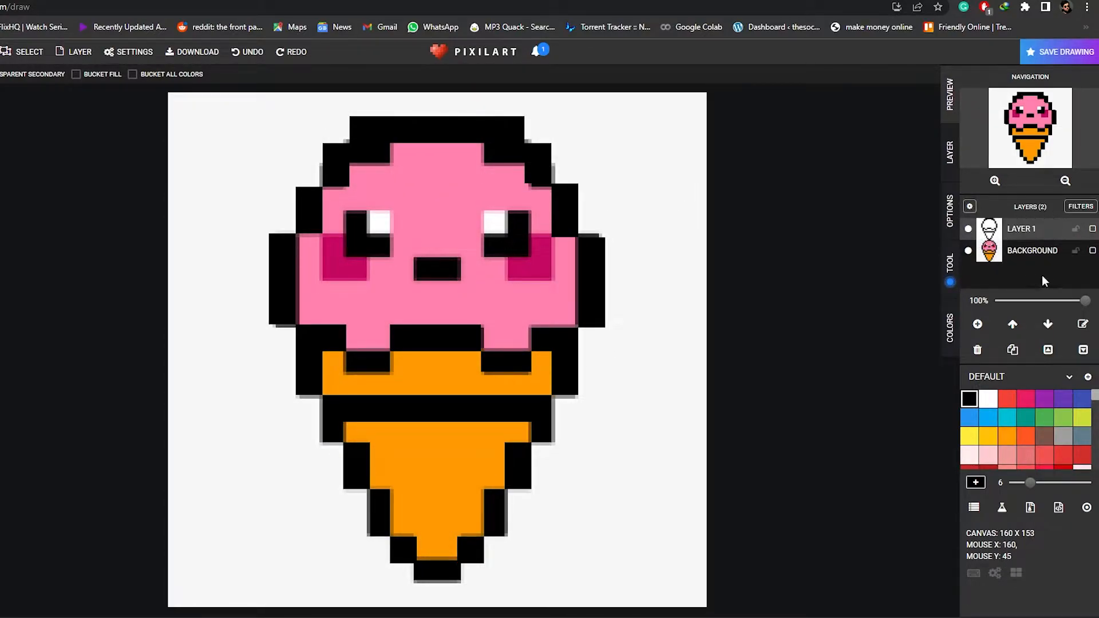
# Add a layer between Layer 1 and the background and apply a black-to-transparent gradient across it
pyautogui.click(978, 324)
pyautogui.moveTo(988, 231); pyautogui.dragTo(988, 256)
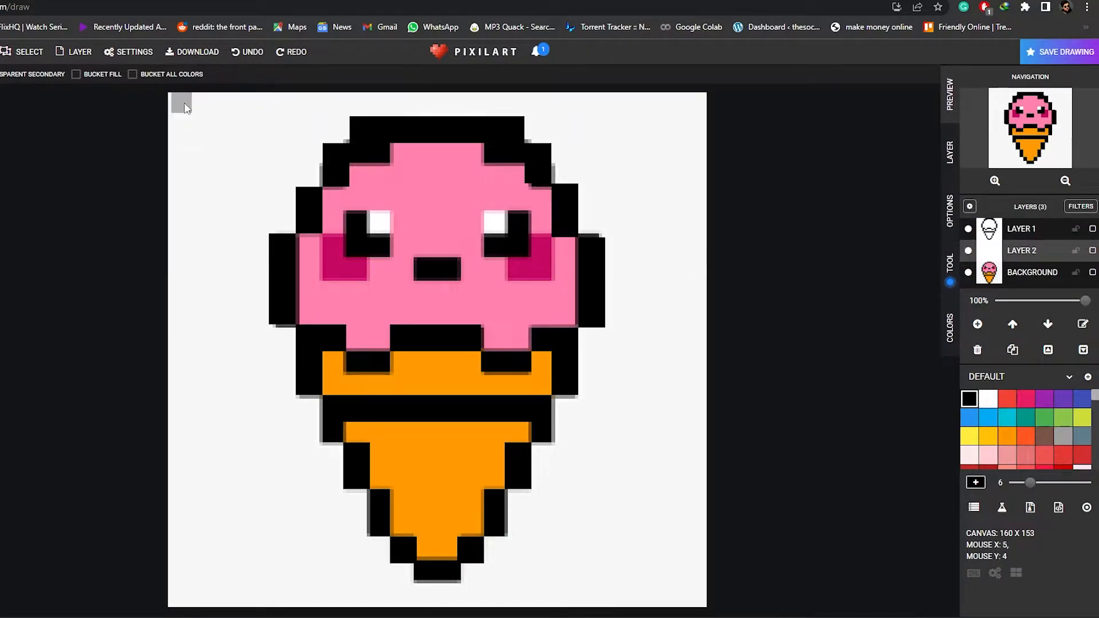
pyautogui.moveTo(171, 100); pyautogui.dragTo(902, 302)
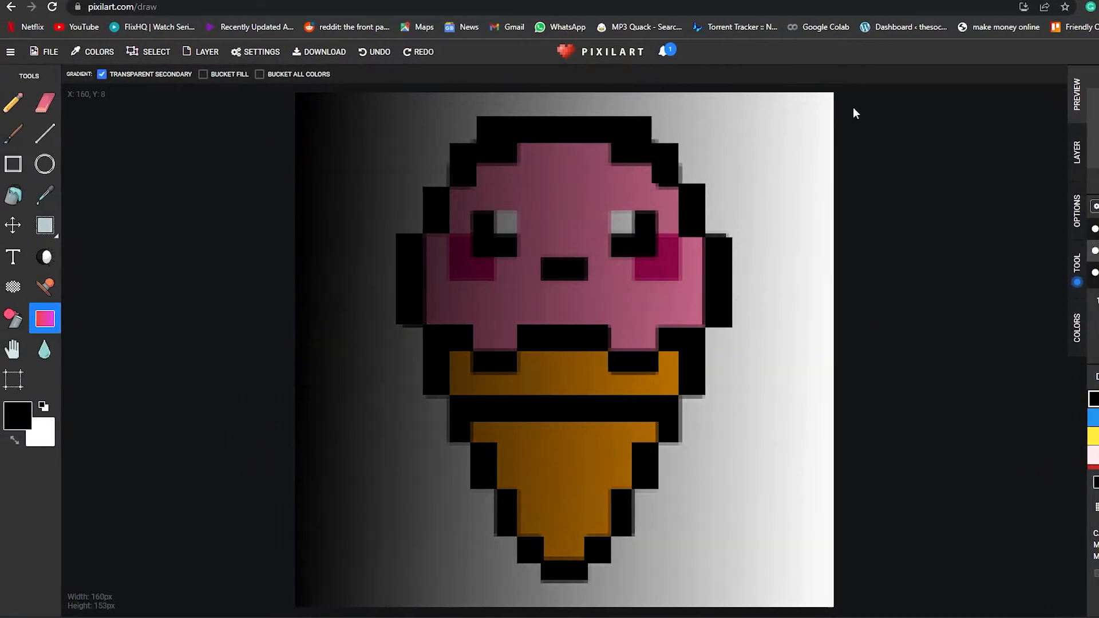
pyautogui.moveTo(855, 113); pyautogui.dragTo(872, 76)
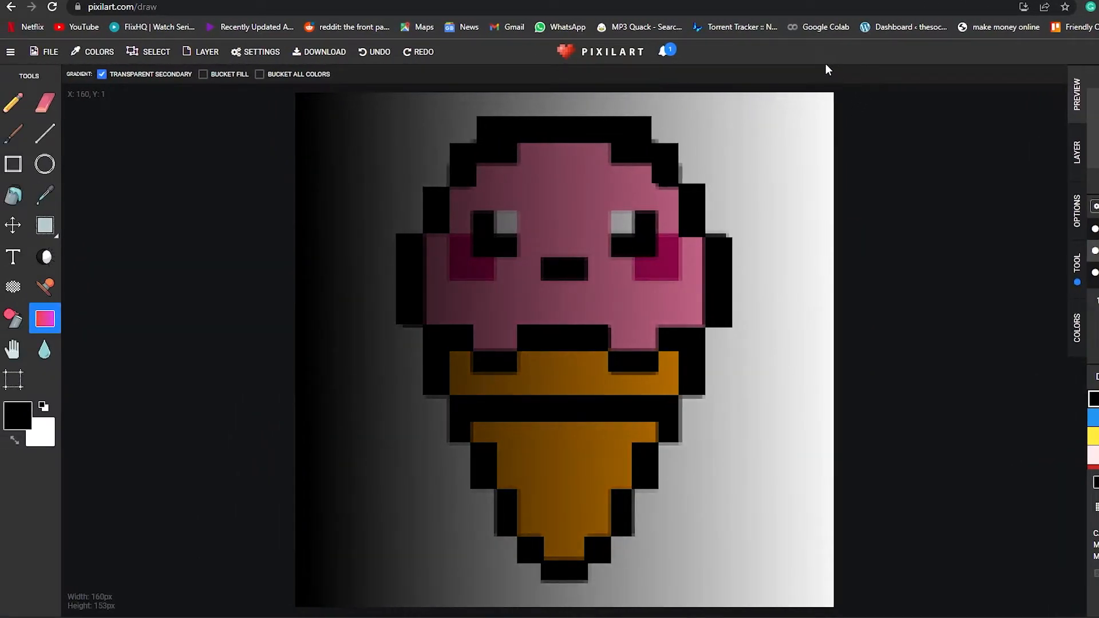
# Choose red and magenta (ed00ed) as the gradient colors and apply a red-to-magenta gradient across Layer 2
pyautogui.click(22, 423)
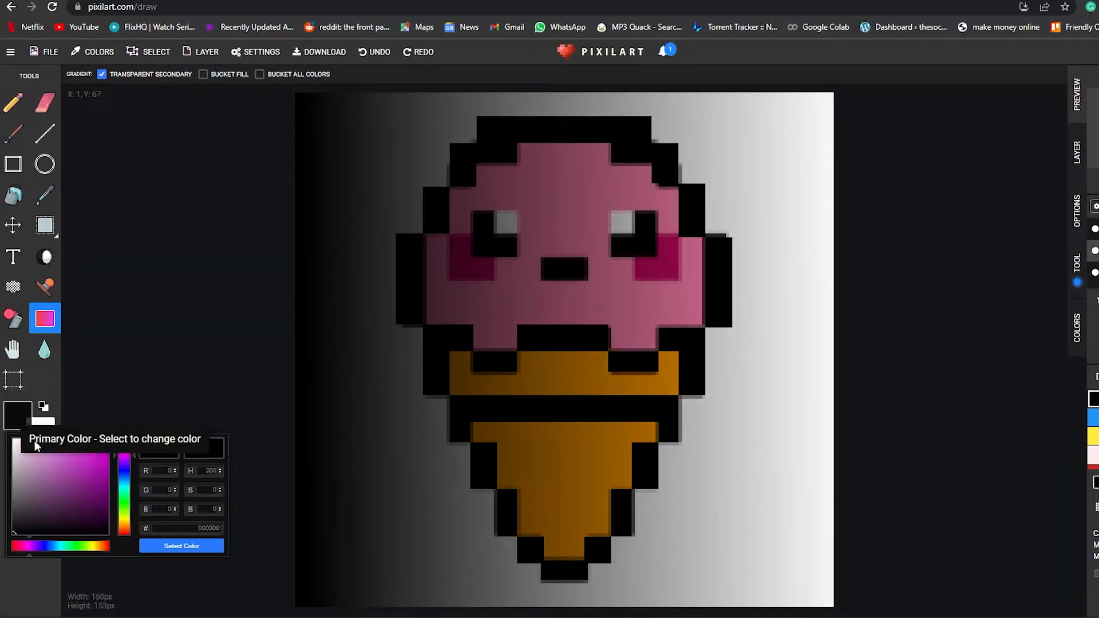
pyautogui.moveTo(91, 464); pyautogui.dragTo(116, 445)
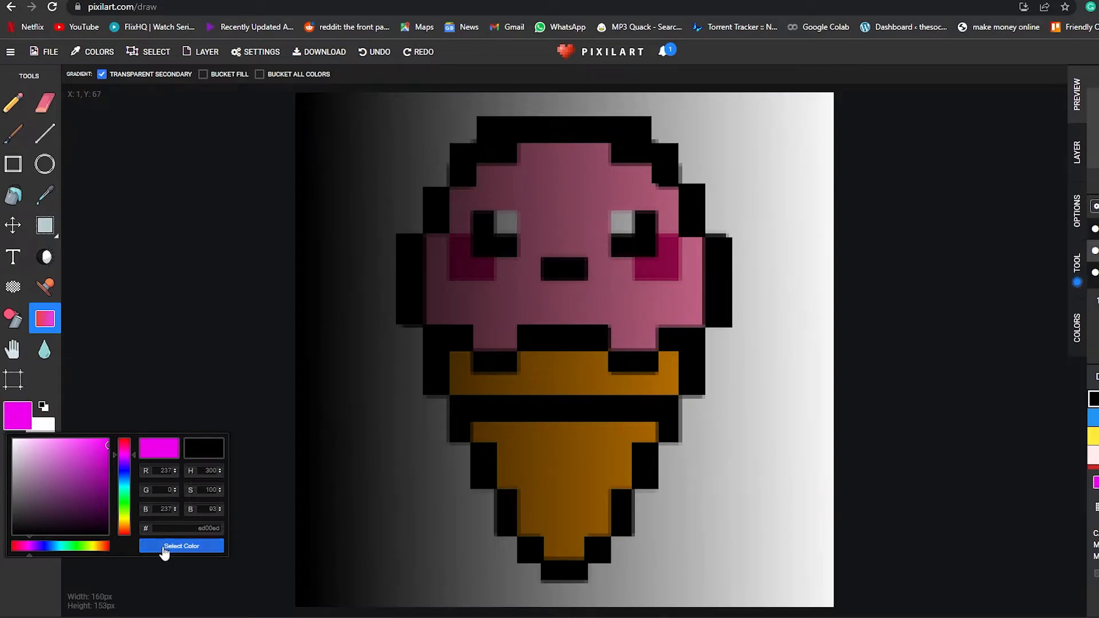
pyautogui.click(167, 547)
pyautogui.click(43, 424)
pyautogui.moveTo(42, 523); pyautogui.dragTo(14, 433)
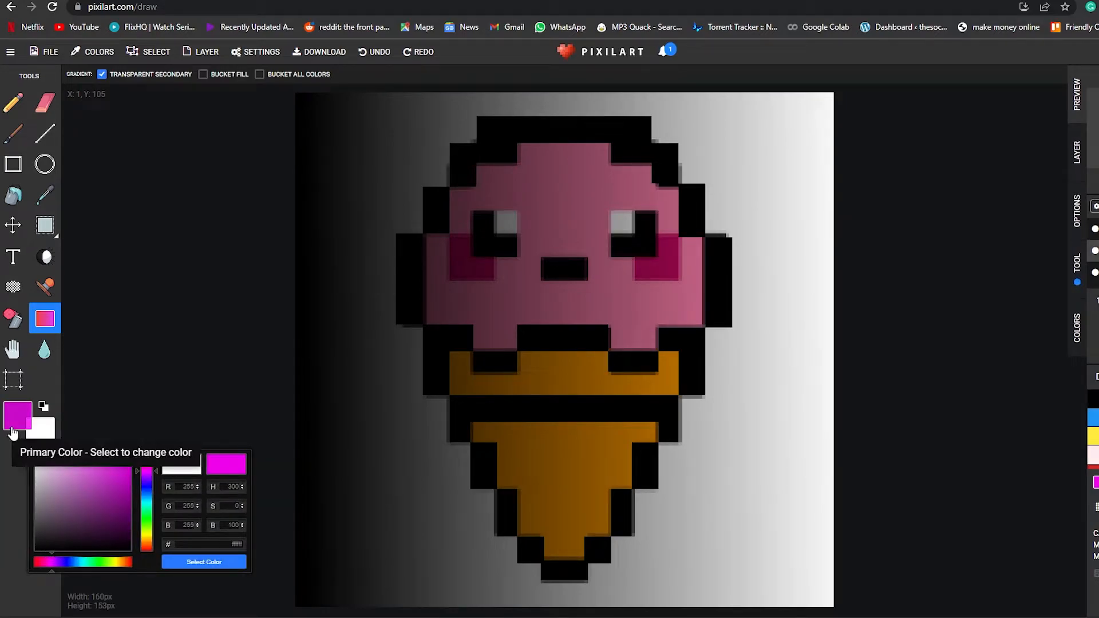
pyautogui.click(37, 321)
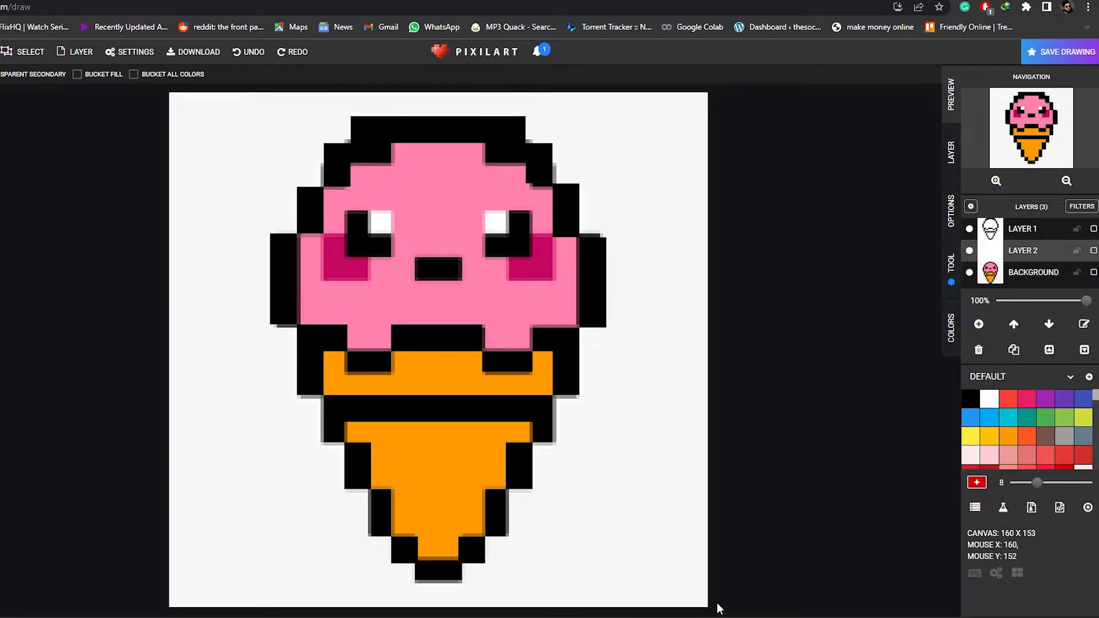
pyautogui.moveTo(442, 300); pyautogui.dragTo(756, 348)
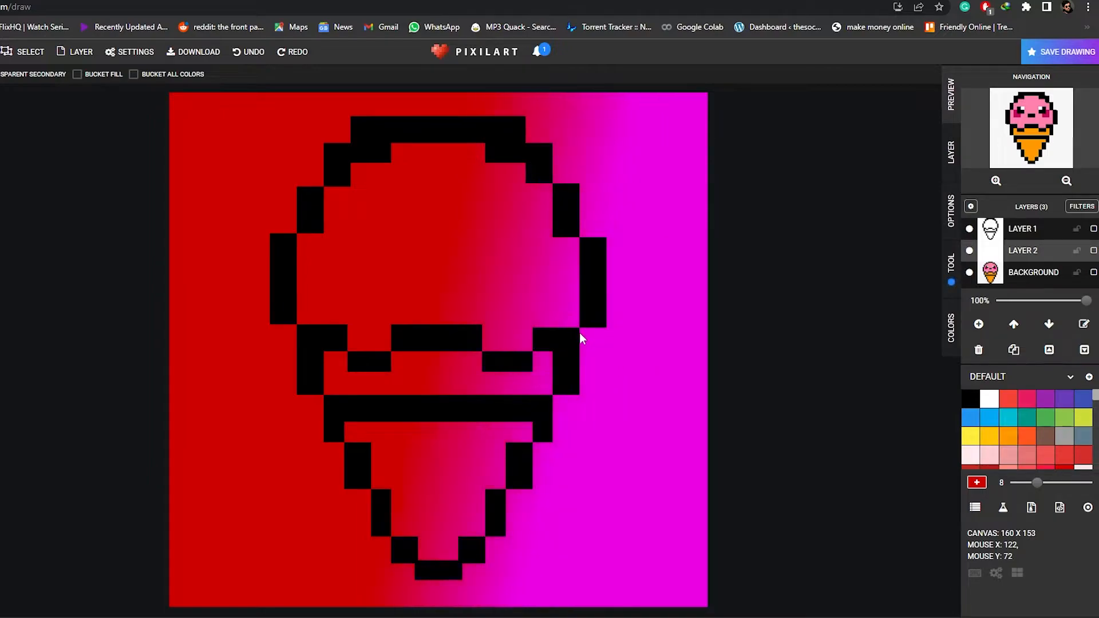
# Reapply the red-to-magenta gradient diagonally across Layer 2 and move that layer below the background layer
pyautogui.moveTo(530, 342); pyautogui.dragTo(253, 225)
pyautogui.moveTo(177, 92); pyautogui.dragTo(644, 545)
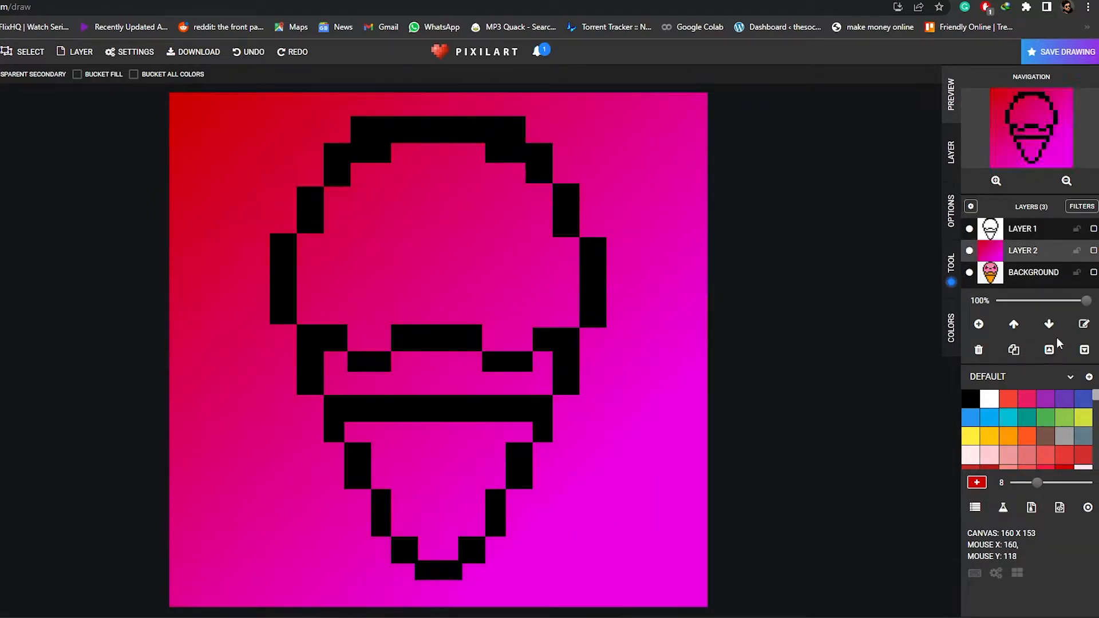
pyautogui.moveTo(990, 250); pyautogui.dragTo(991, 273)
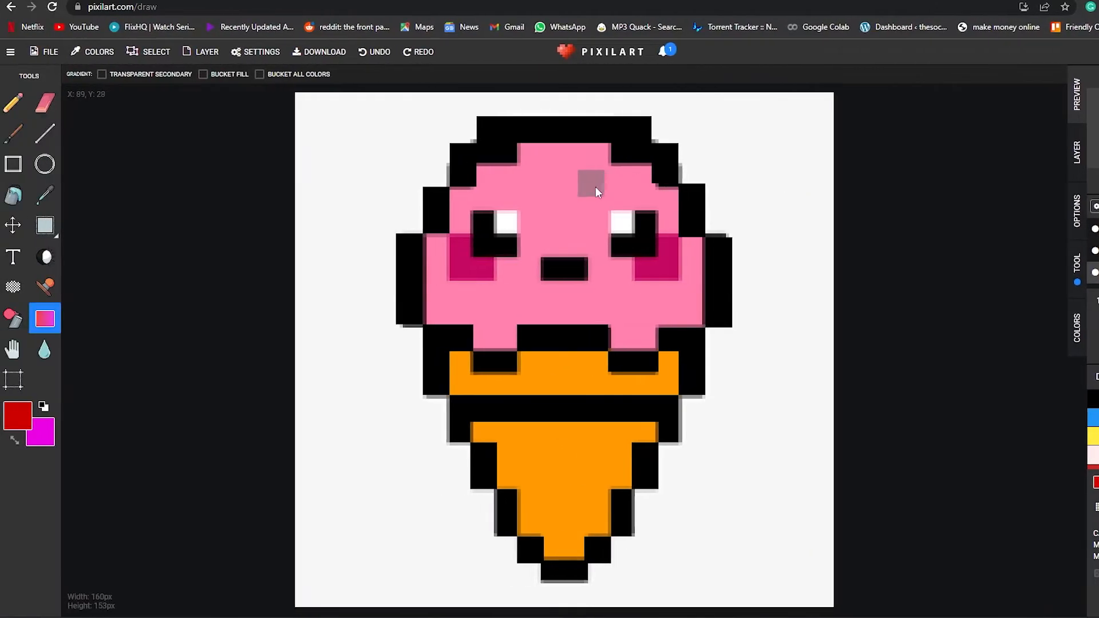
# Sample the scoop's pink as the primary color and hide the background layer and Layer 2
pyautogui.click(17, 416)
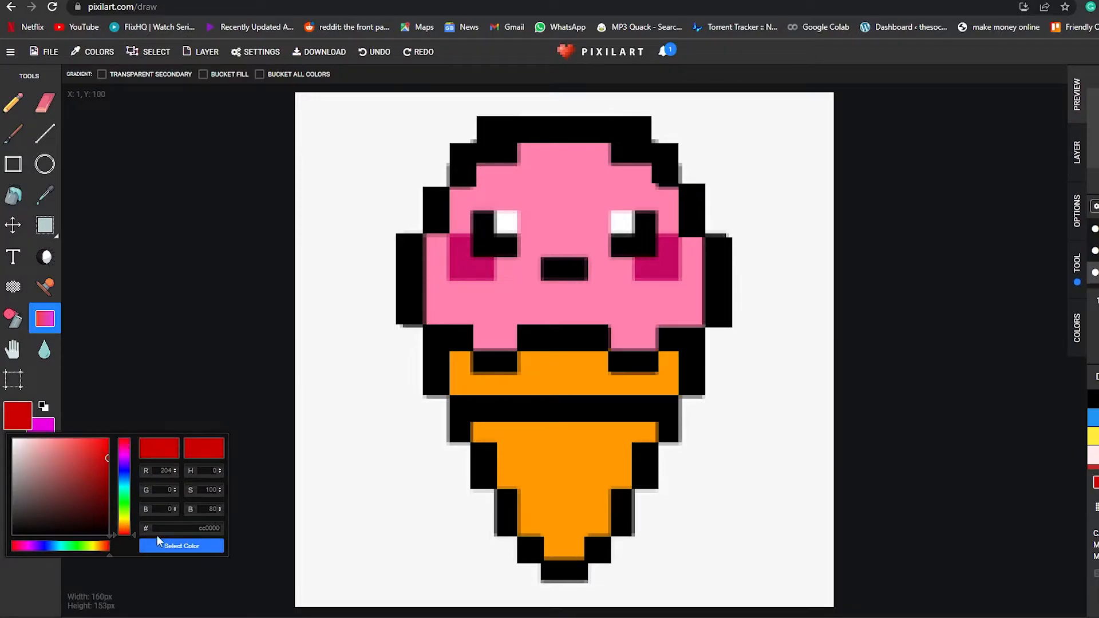
pyautogui.click(126, 215)
pyautogui.click(13, 195)
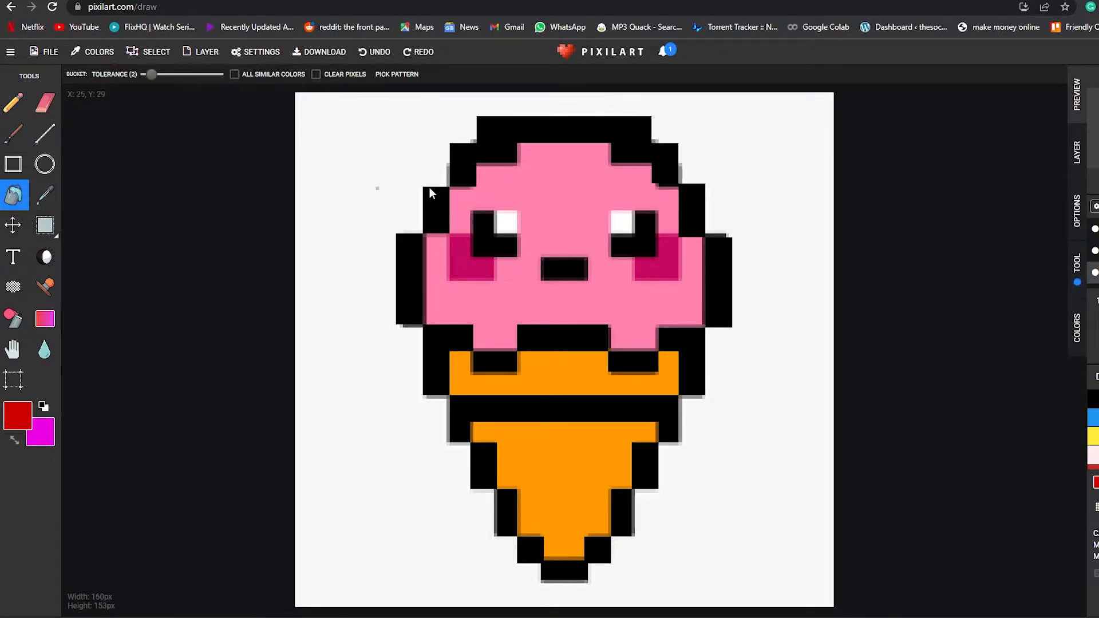
pyautogui.click(45, 198)
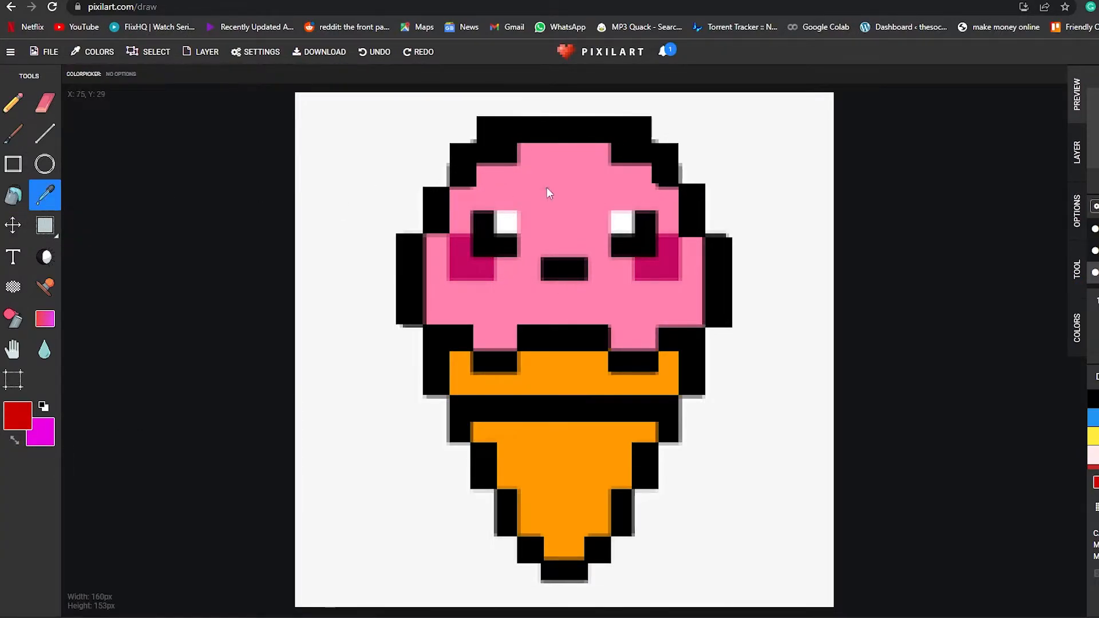
pyautogui.click(548, 193)
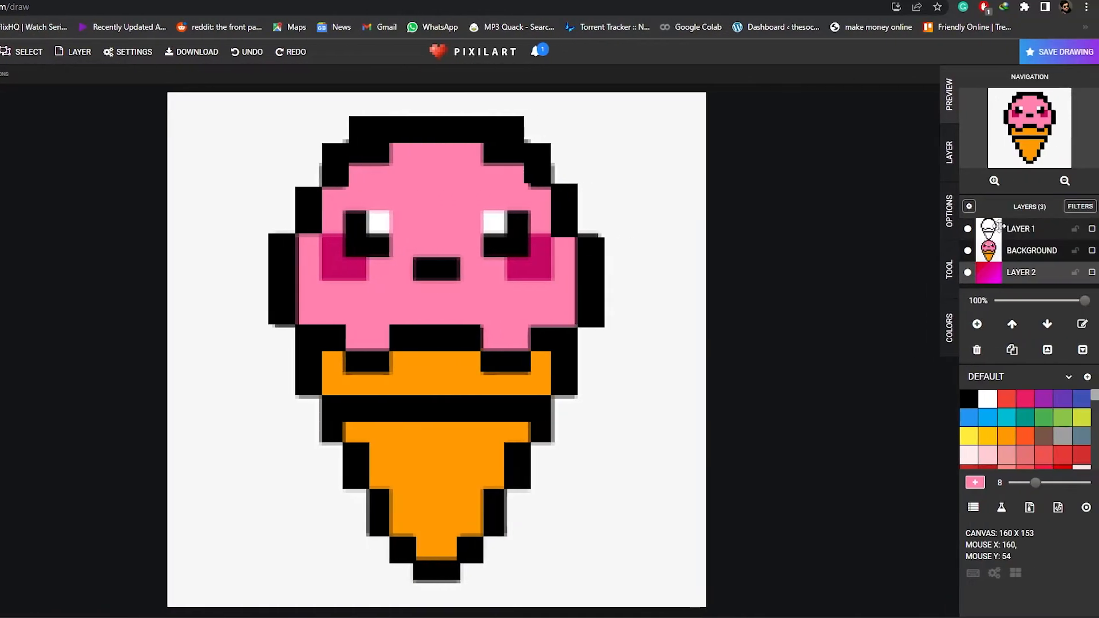
pyautogui.click(1082, 250)
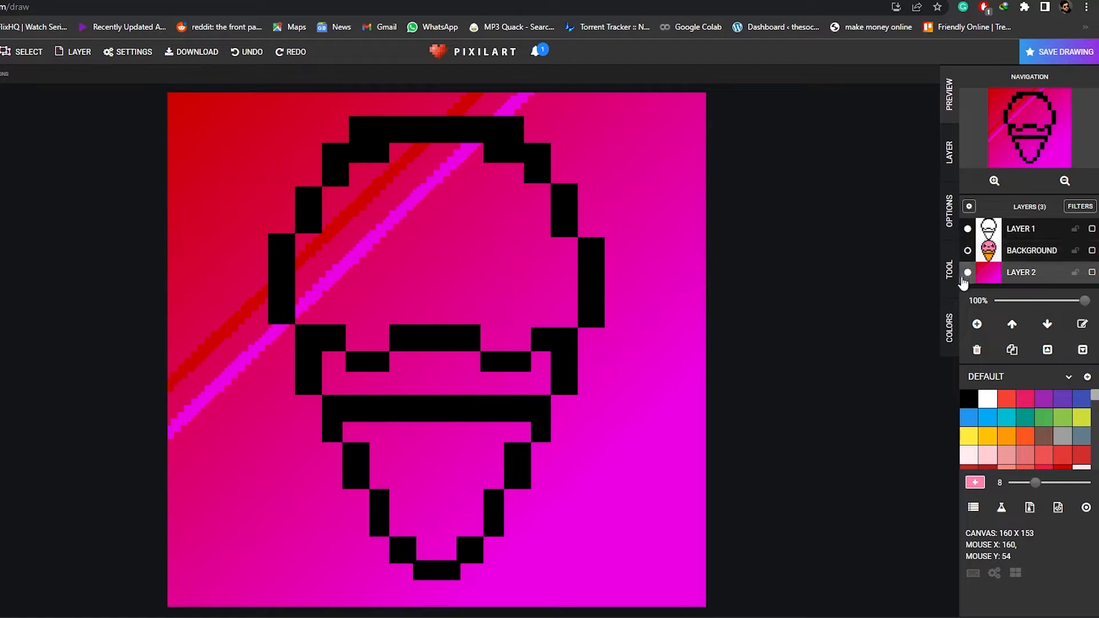
pyautogui.click(969, 273)
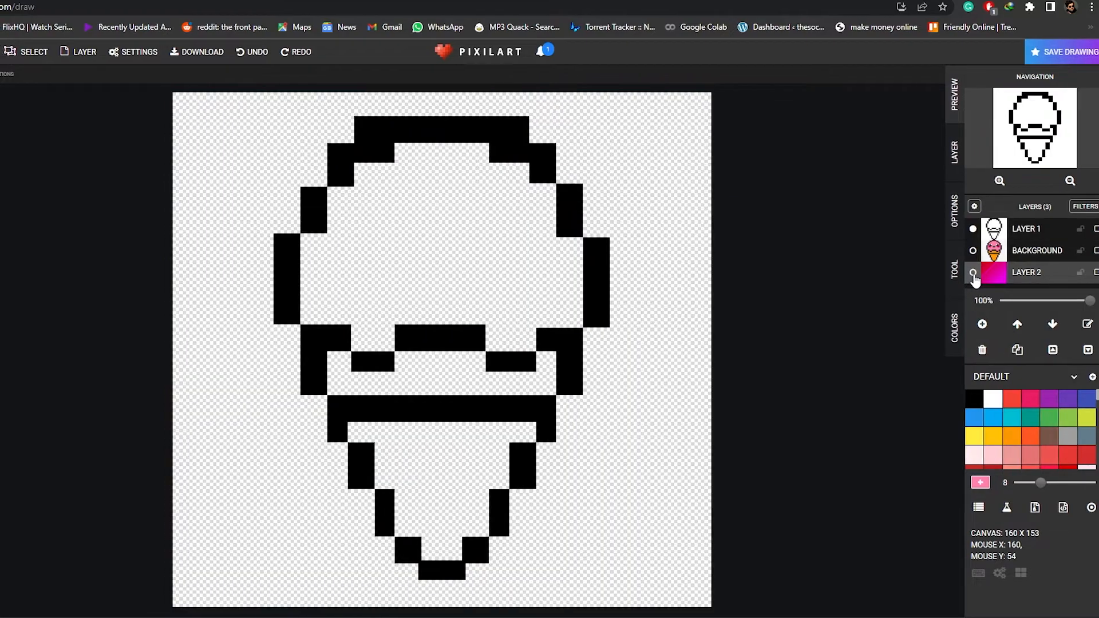
pyautogui.click(12, 133)
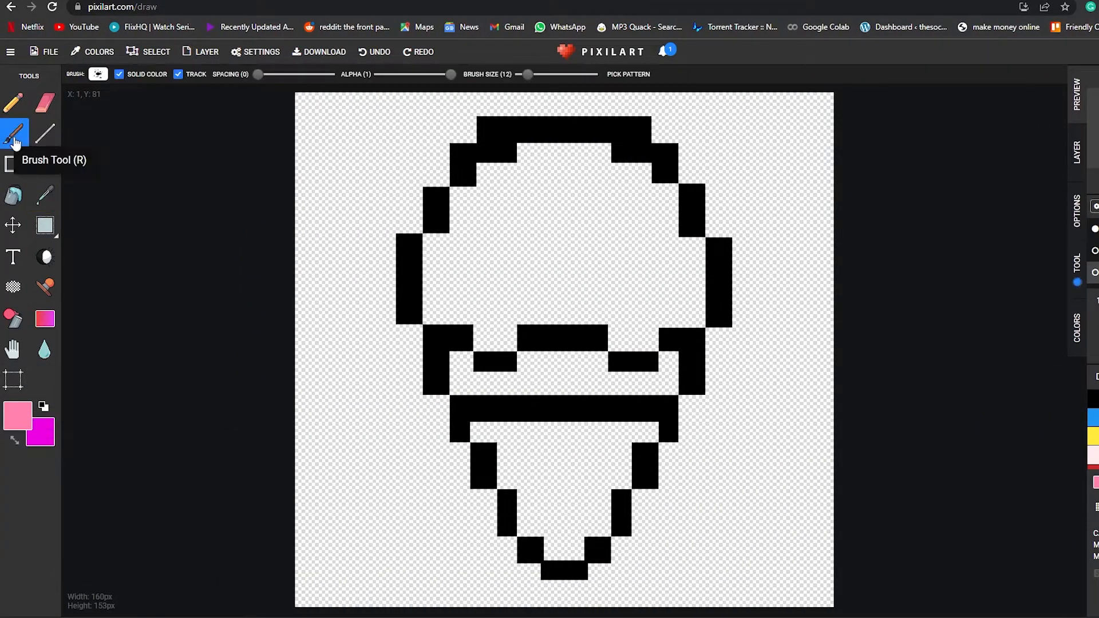
pyautogui.click(297, 74)
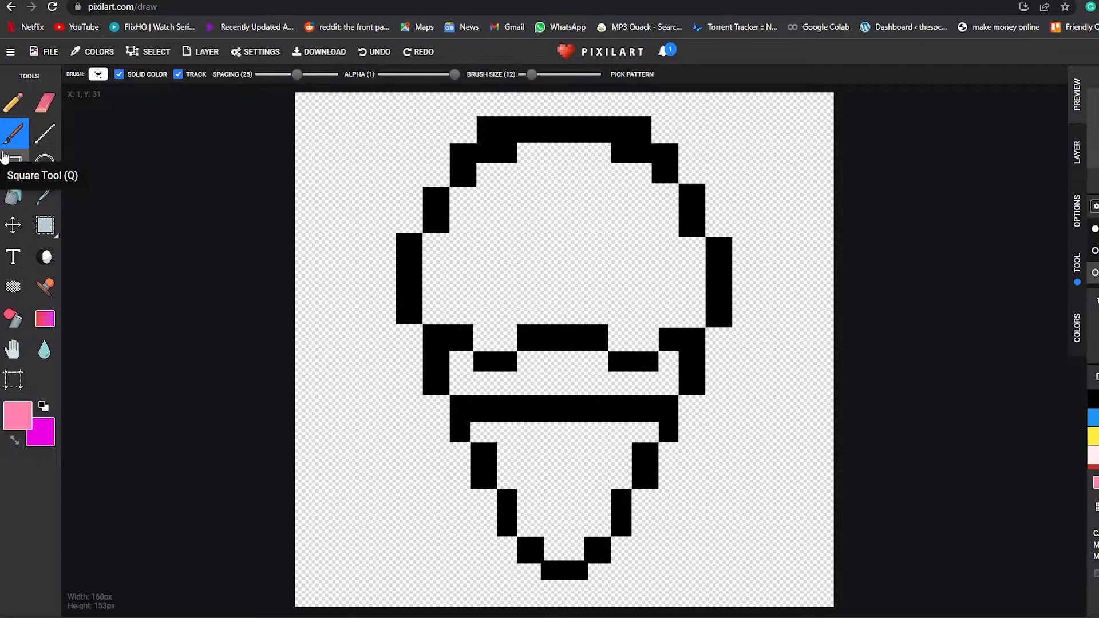
pyautogui.click(103, 75)
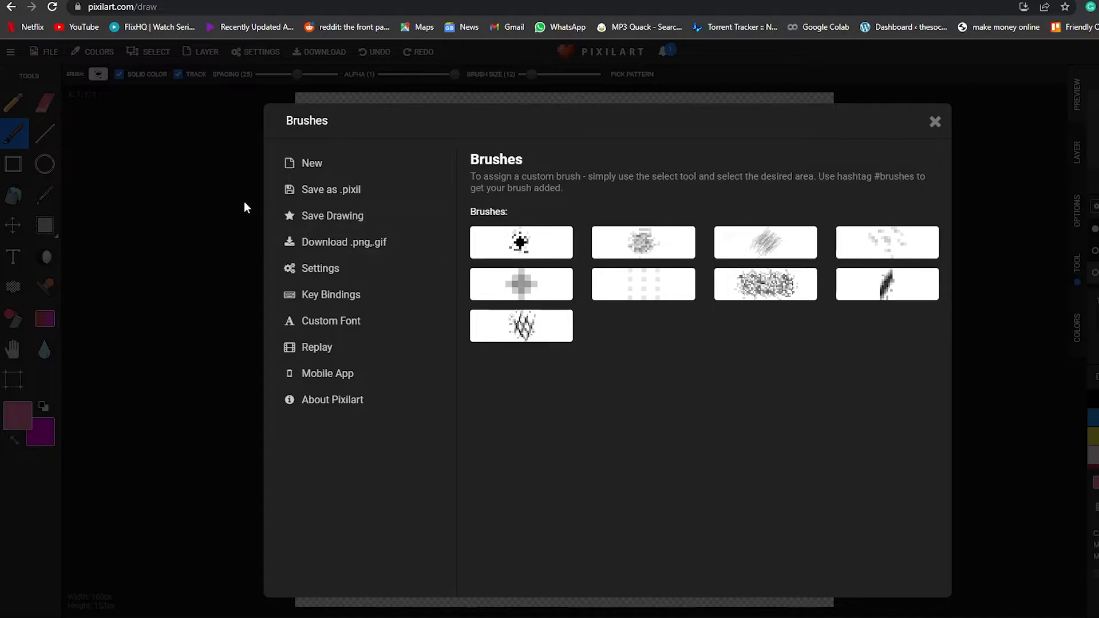
pyautogui.click(521, 242)
# Add a layer between Layer 1 and the background and try filling it with the sampled pink
pyautogui.click(13, 103)
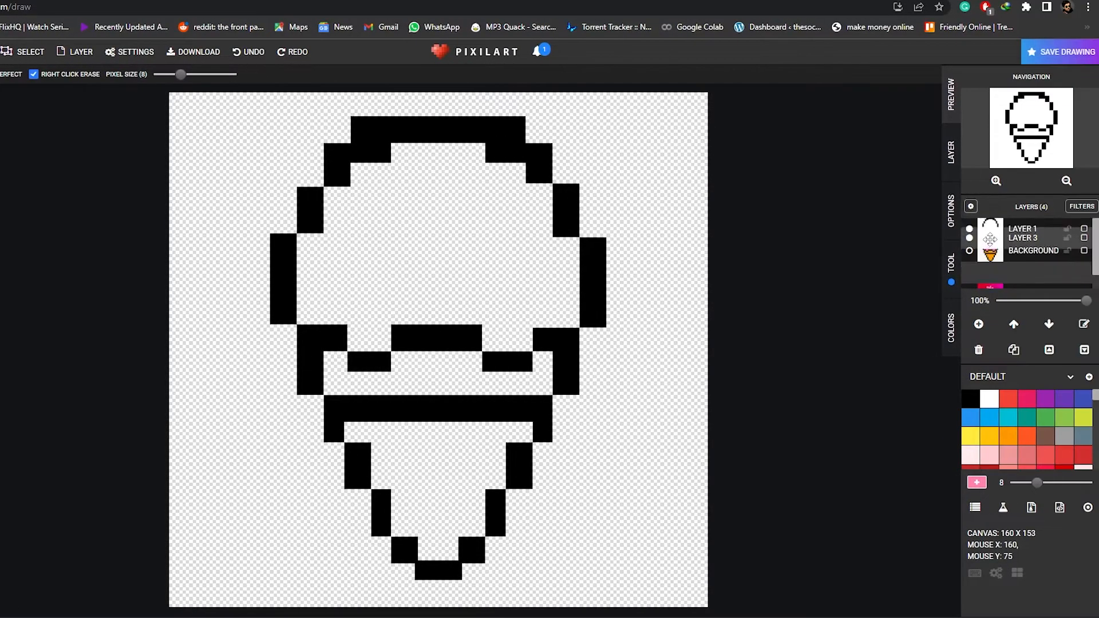
pyautogui.click(1014, 325)
pyautogui.click(401, 224)
pyautogui.moveTo(365, 176)
pyautogui.mouseDown()
pyautogui.moveTo(420, 174)
pyautogui.moveTo(413, 167)
pyautogui.mouseUp()
pyautogui.moveTo(411, 166)
pyautogui.mouseDown()
pyautogui.moveTo(412, 156)
pyautogui.moveTo(474, 162)
pyautogui.mouseUp()
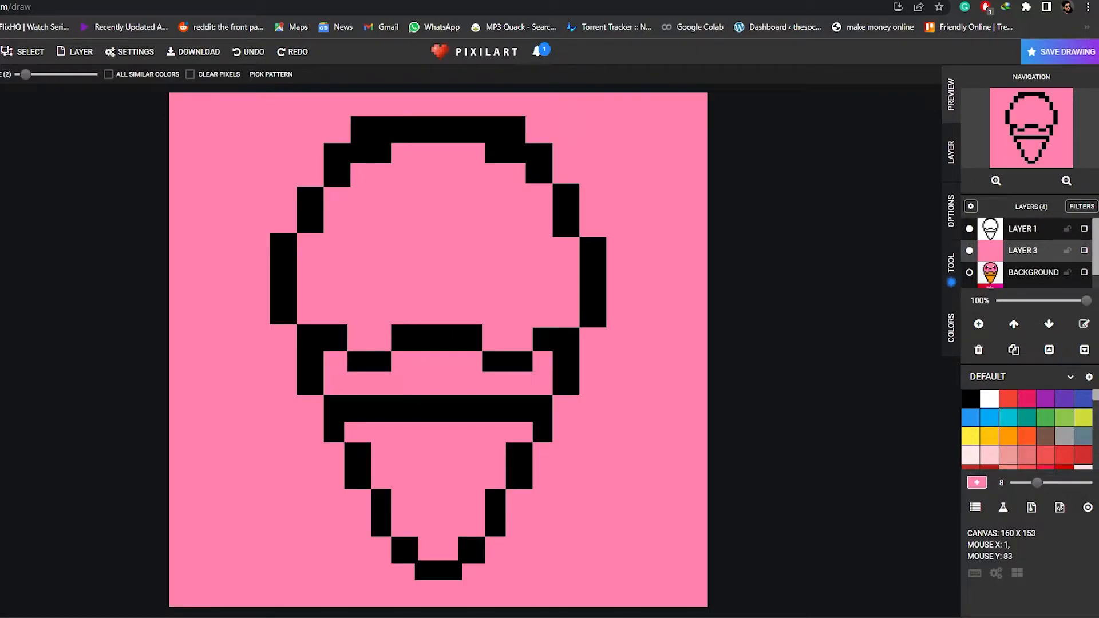
pyautogui.hotkey('ctrl', 'z')
# Paint the scoop pink on Layer 3 and erase the overflow outside the black outline
pyautogui.press('d')
pyautogui.moveTo(471, 240)
pyautogui.mouseDown()
pyautogui.moveTo(401, 206)
pyautogui.moveTo(407, 195)
pyautogui.moveTo(520, 175)
pyautogui.moveTo(547, 249)
pyautogui.moveTo(563, 256)
pyautogui.moveTo(572, 317)
pyautogui.moveTo(312, 251)
pyautogui.moveTo(339, 251)
pyautogui.moveTo(337, 204)
pyautogui.moveTo(389, 213)
pyautogui.moveTo(388, 253)
pyautogui.moveTo(316, 245)
pyautogui.moveTo(374, 251)
pyautogui.moveTo(381, 203)
pyautogui.moveTo(454, 196)
pyautogui.moveTo(343, 198)
pyautogui.moveTo(551, 205)
pyautogui.moveTo(496, 221)
pyautogui.moveTo(551, 217)
pyautogui.moveTo(377, 242)
pyautogui.moveTo(662, 242)
pyautogui.moveTo(602, 271)
pyautogui.moveTo(272, 272)
pyautogui.moveTo(446, 275)
pyautogui.moveTo(288, 295)
pyautogui.moveTo(475, 292)
pyautogui.mouseUp()
pyautogui.hotkey('ctrl', 'z')
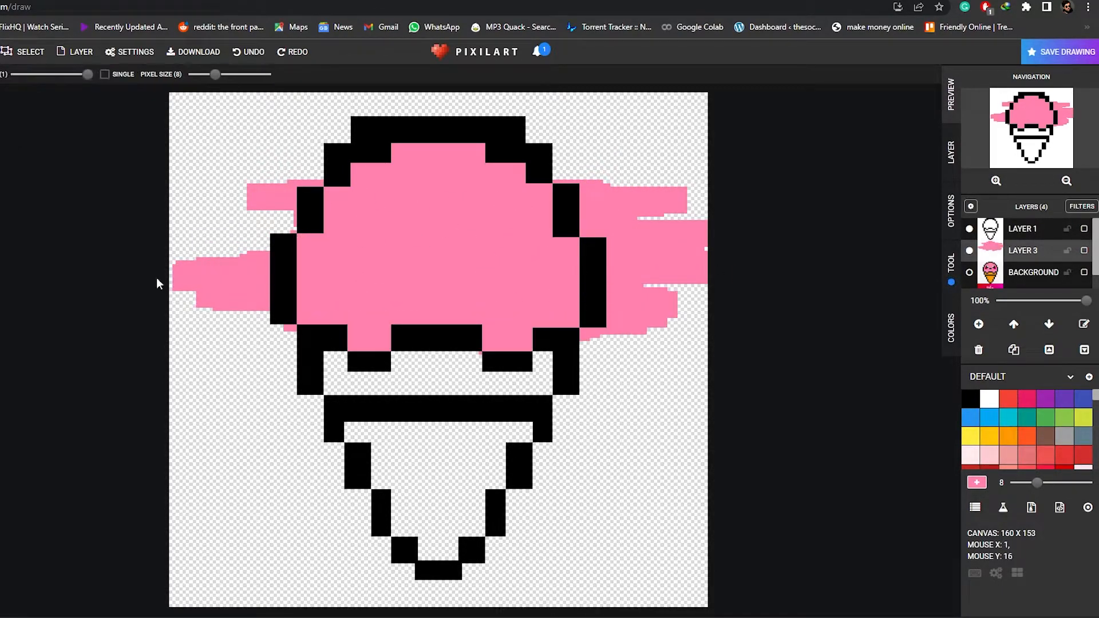
pyautogui.moveTo(209, 336)
pyautogui.mouseDown()
pyautogui.moveTo(194, 290)
pyautogui.moveTo(175, 321)
pyautogui.moveTo(230, 281)
pyautogui.moveTo(237, 308)
pyautogui.moveTo(253, 306)
pyautogui.moveTo(286, 227)
pyautogui.mouseUp()
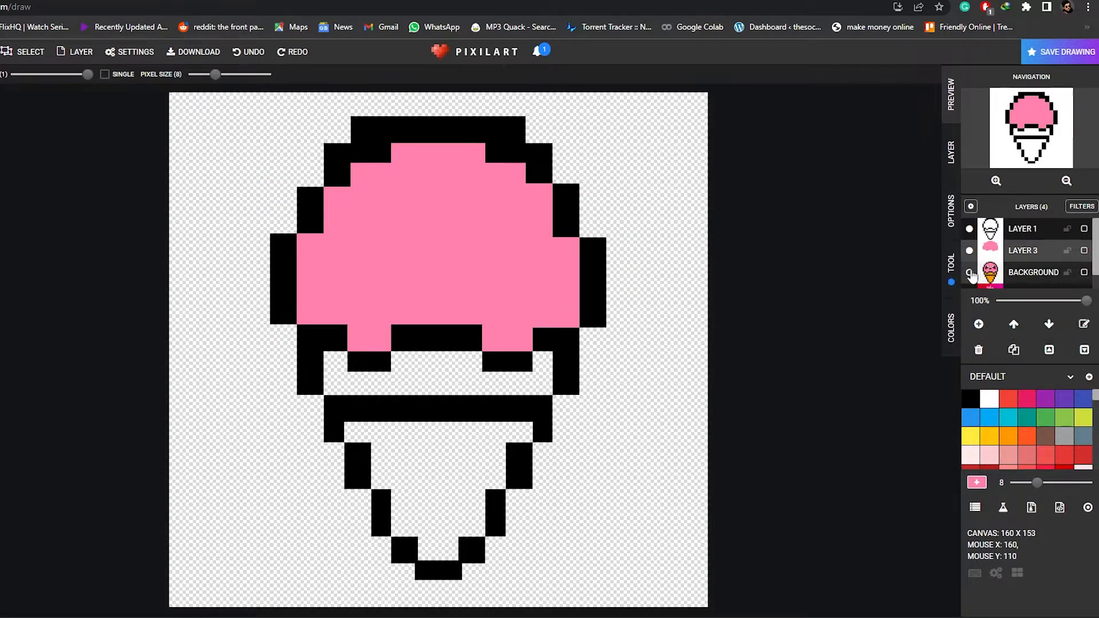
# Bring the background layer above Layer 3 to sample the cone's orange, and return it hidden below Layer 3
pyautogui.click(970, 274)
pyautogui.moveTo(999, 255); pyautogui.dragTo(999, 277)
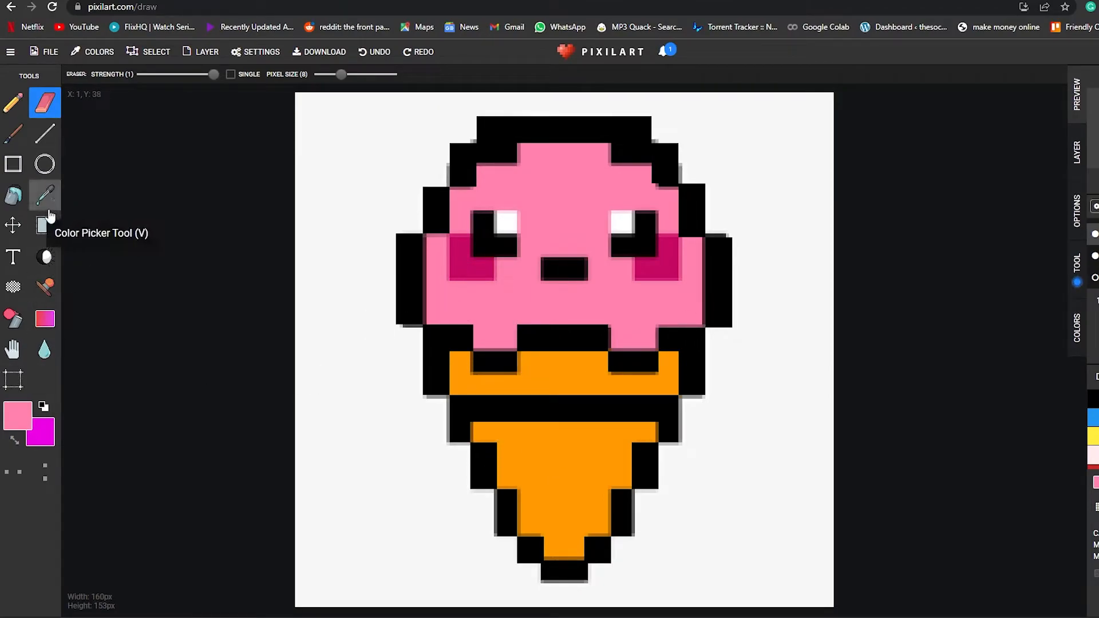
pyautogui.click(49, 212)
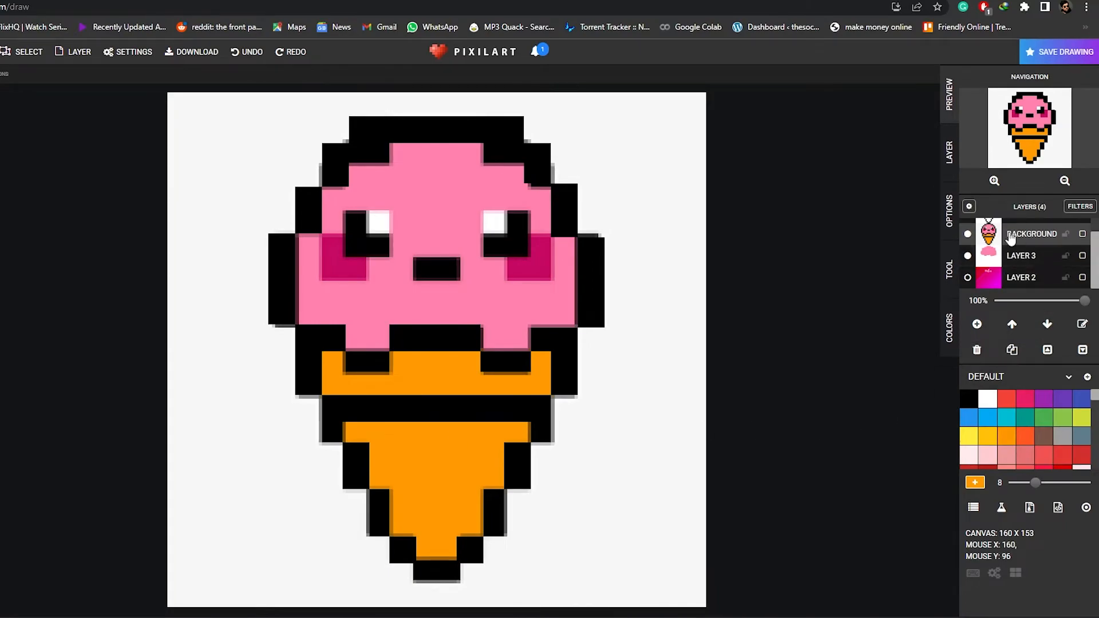
pyautogui.moveTo(991, 235); pyautogui.dragTo(989, 280)
pyautogui.click(972, 258)
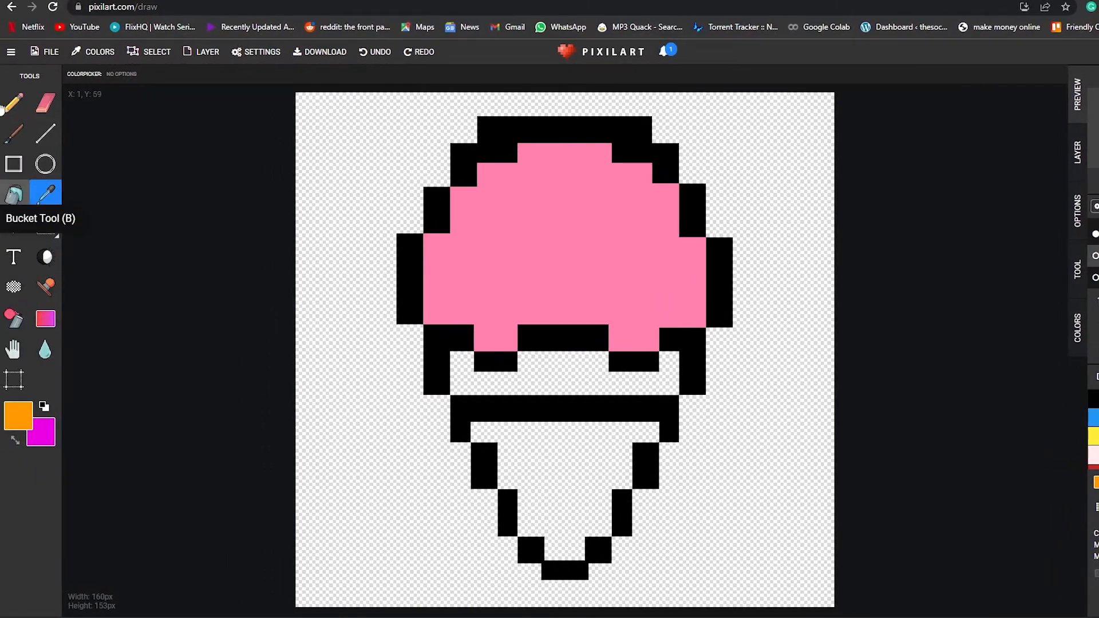
# Paint the cone's upper band and its tapered part orange on Layer 3 with the 8-pixel pencil
pyautogui.click(14, 102)
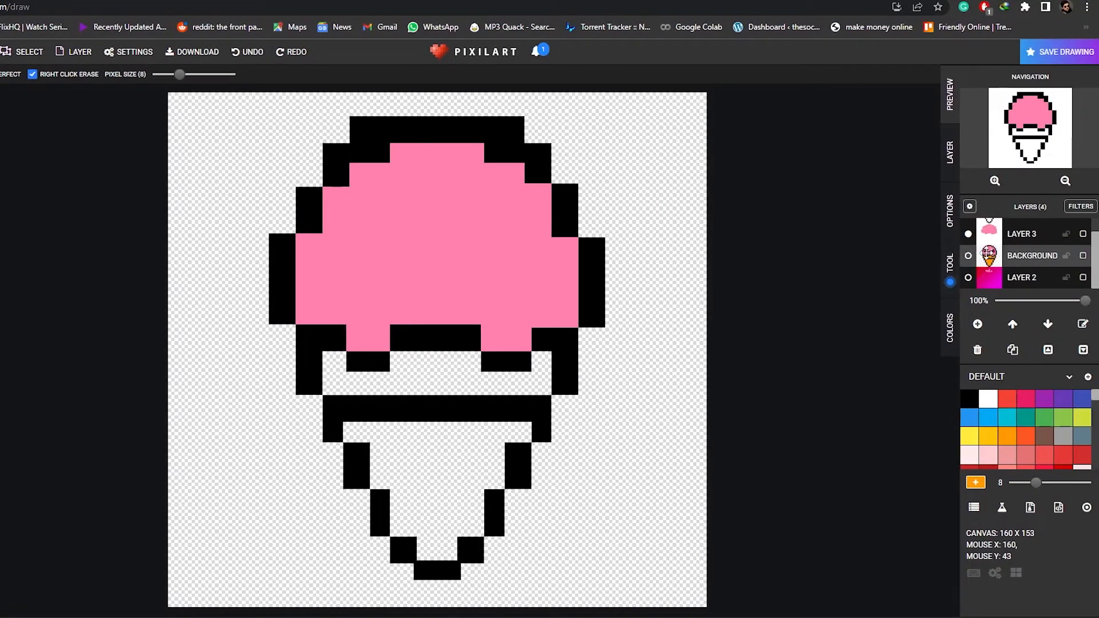
pyautogui.moveTo(457, 366); pyautogui.dragTo(647, 373)
pyautogui.moveTo(519, 373)
pyautogui.mouseDown()
pyautogui.moveTo(539, 370)
pyautogui.moveTo(475, 386)
pyautogui.moveTo(338, 384)
pyautogui.mouseUp()
pyautogui.moveTo(356, 434); pyautogui.dragTo(518, 439)
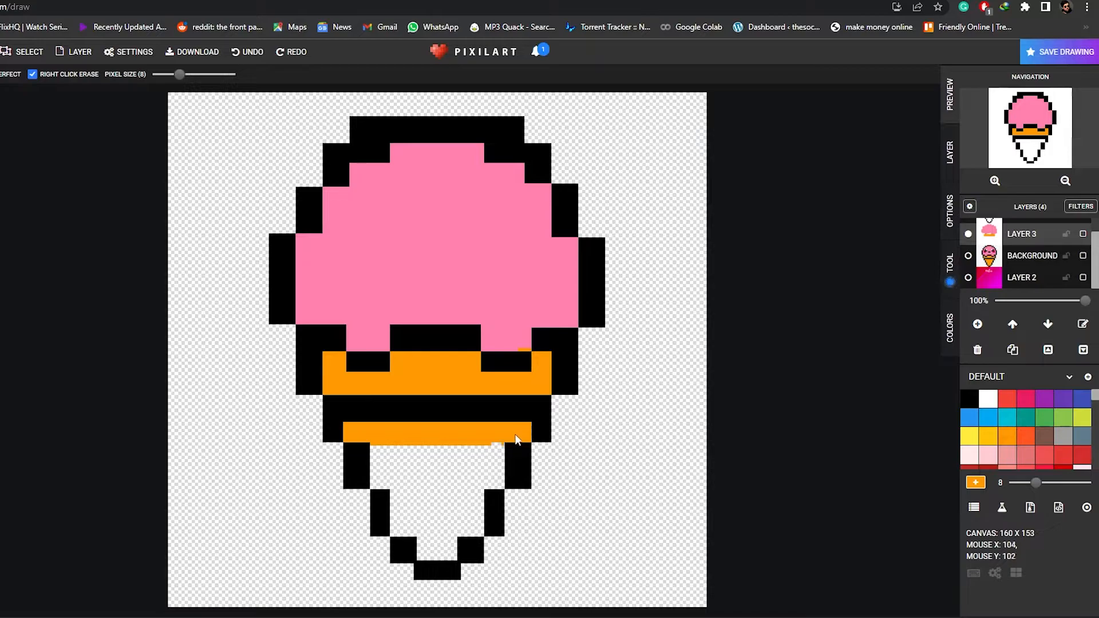
pyautogui.moveTo(371, 449)
pyautogui.mouseDown()
pyautogui.moveTo(498, 470)
pyautogui.moveTo(372, 471)
pyautogui.moveTo(408, 486)
pyautogui.moveTo(489, 486)
pyautogui.moveTo(467, 504)
pyautogui.moveTo(474, 512)
pyautogui.moveTo(412, 525)
pyautogui.moveTo(404, 516)
pyautogui.moveTo(428, 509)
pyautogui.moveTo(442, 537)
pyautogui.moveTo(433, 550)
pyautogui.mouseUp()
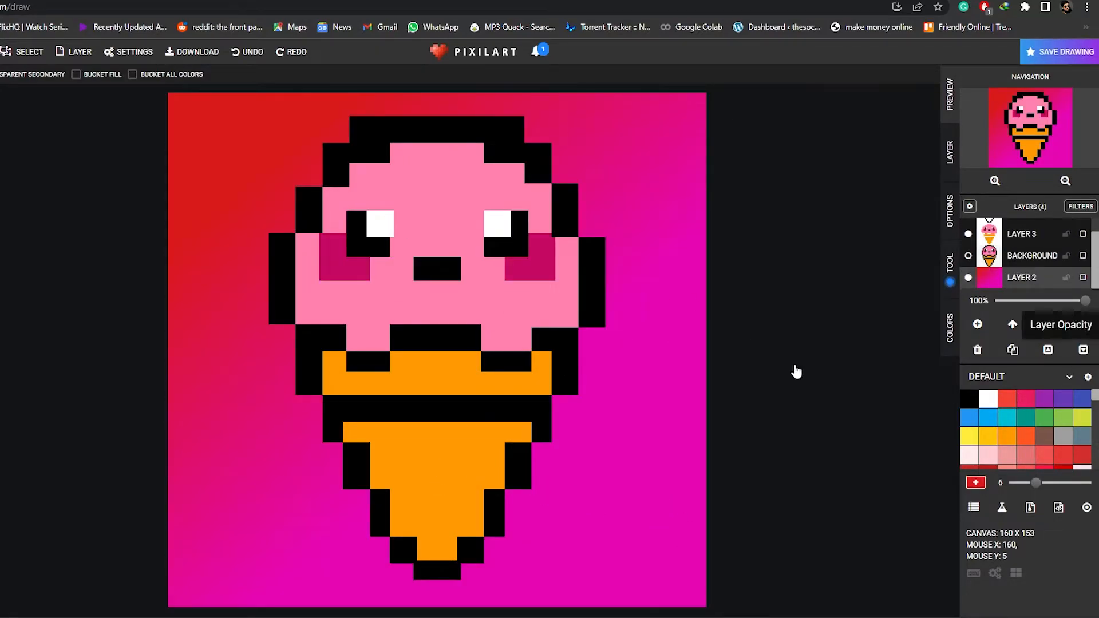
# Compare the traced artwork with the background layer shown and hidden, and delete the background layer
pyautogui.scroll(1, 1012, 280)
pyautogui.scroll(2, 1012, 281)
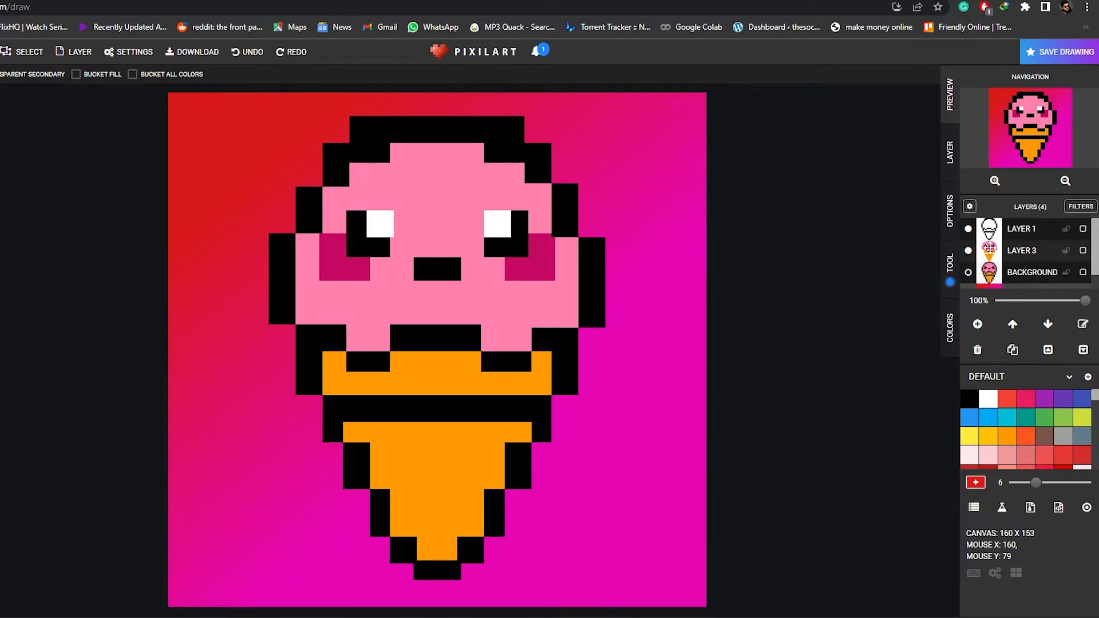
pyautogui.scroll(-2, 984, 250)
pyautogui.scroll(-1, 984, 252)
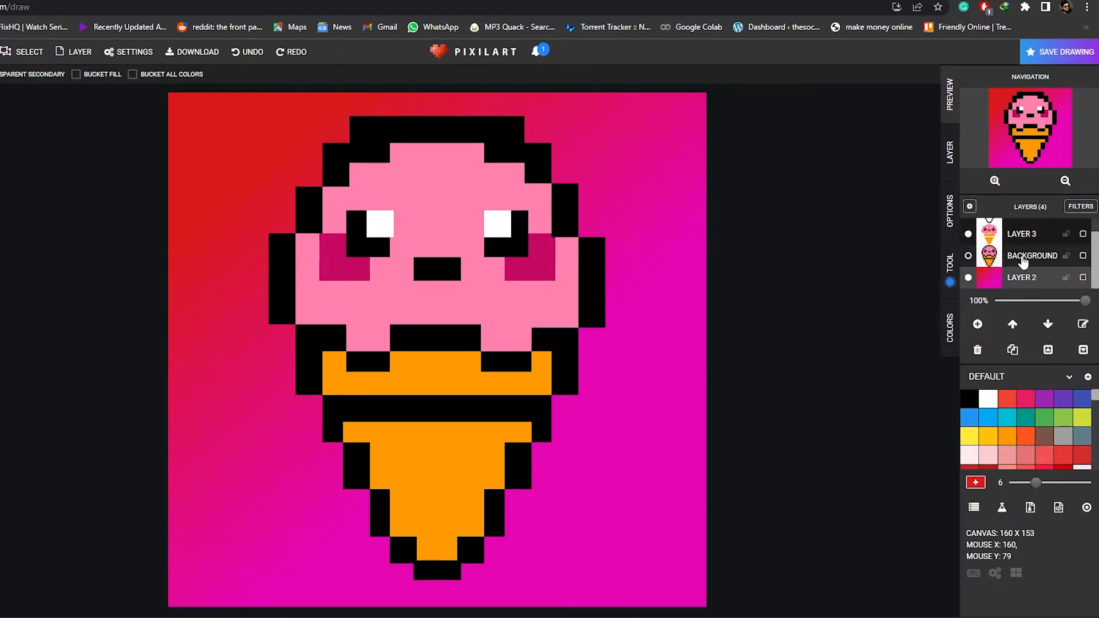
pyautogui.click(969, 255)
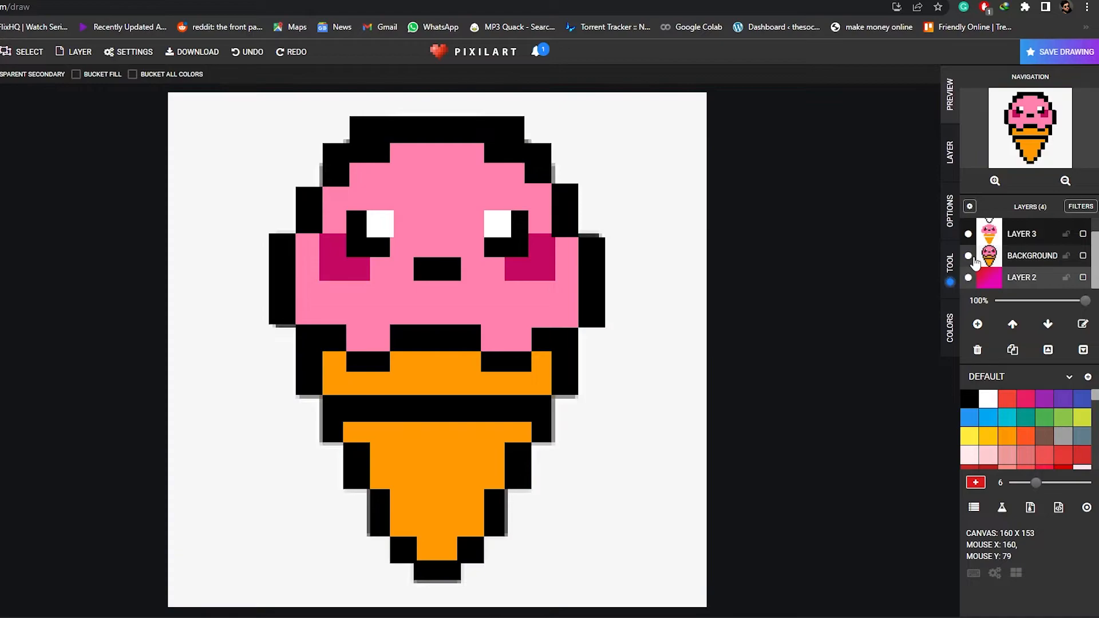
pyautogui.click(969, 257)
pyautogui.click(969, 257)
pyautogui.click(969, 256)
pyautogui.click(969, 256)
pyautogui.click(969, 257)
pyautogui.click(969, 257)
pyautogui.click(970, 256)
pyautogui.click(970, 256)
pyautogui.click(969, 257)
pyautogui.click(969, 256)
pyautogui.click(969, 257)
pyautogui.click(969, 256)
pyautogui.click(969, 256)
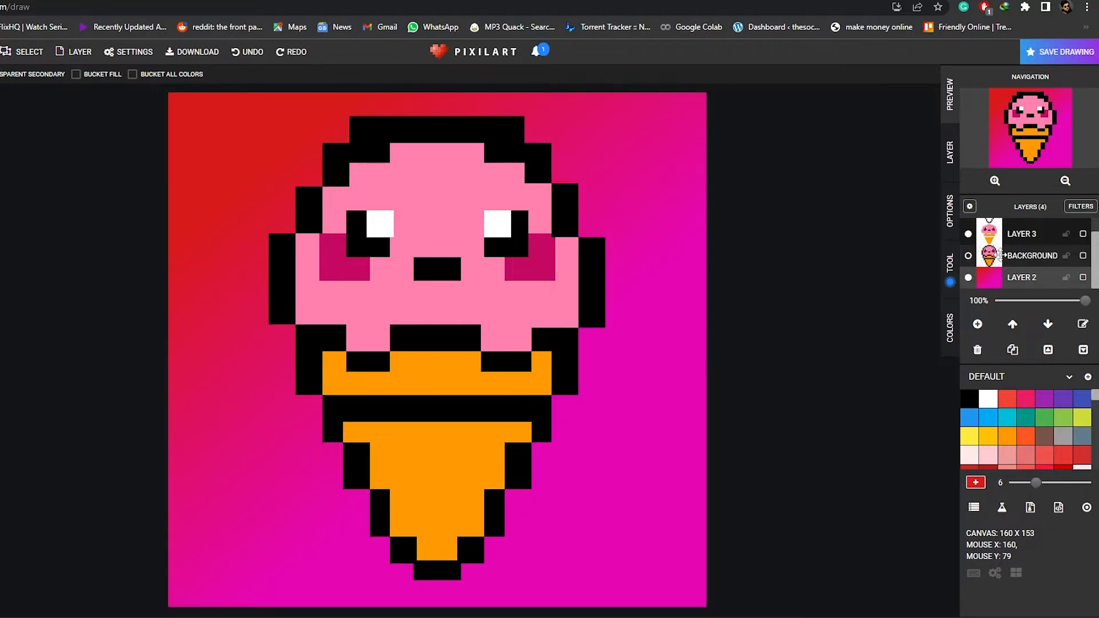
pyautogui.click(977, 350)
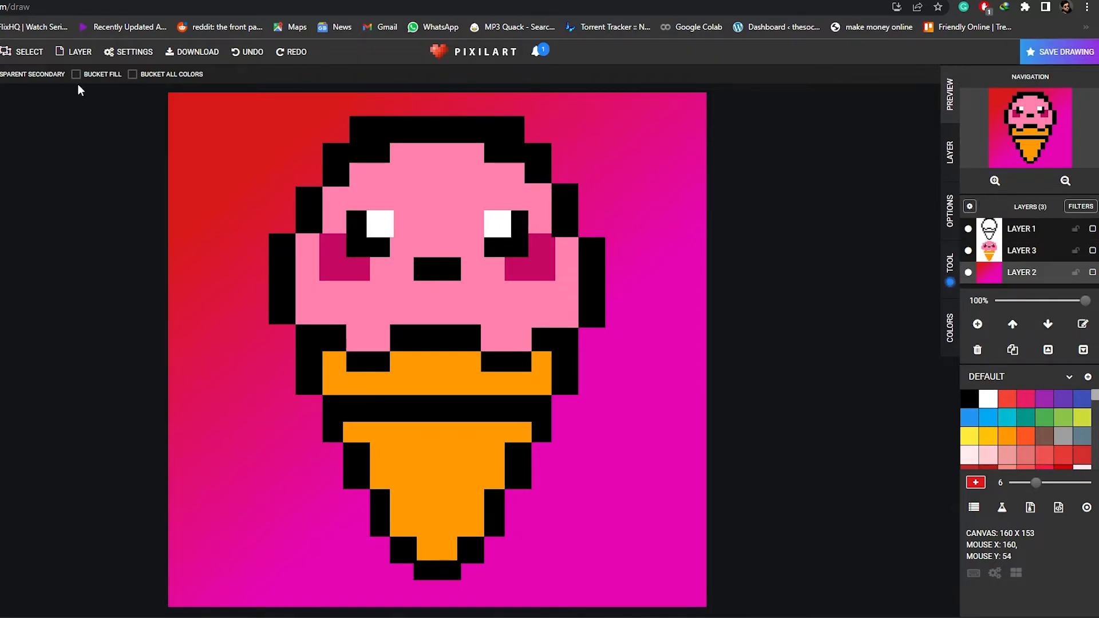
# Save the drawing as a .pixil file in the Saved Pictures folder
pyautogui.click(1056, 53)
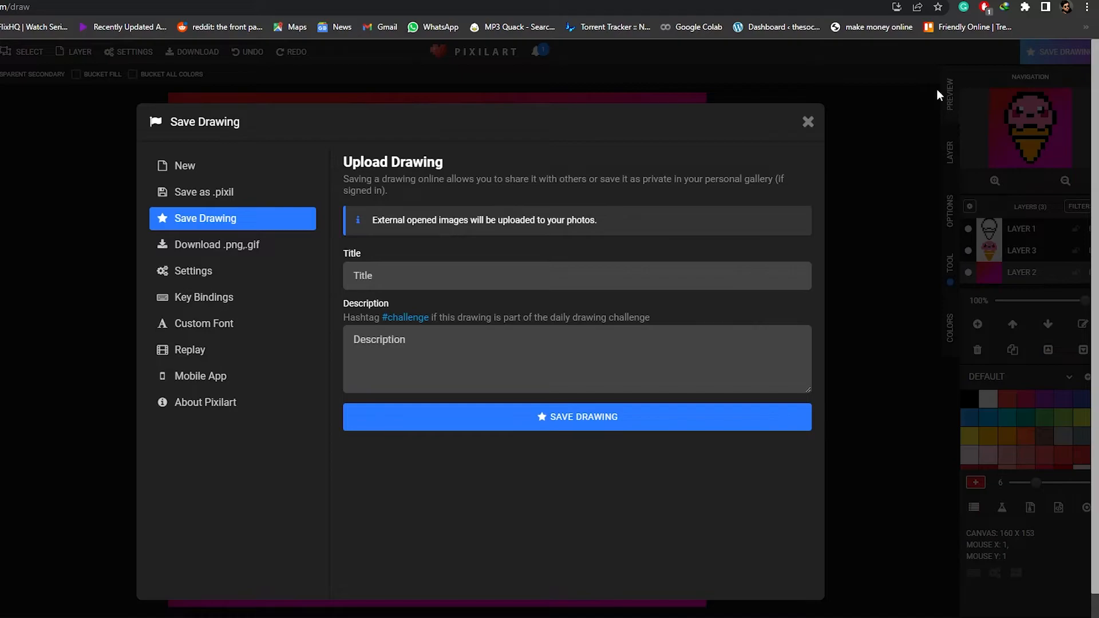
pyautogui.click(227, 200)
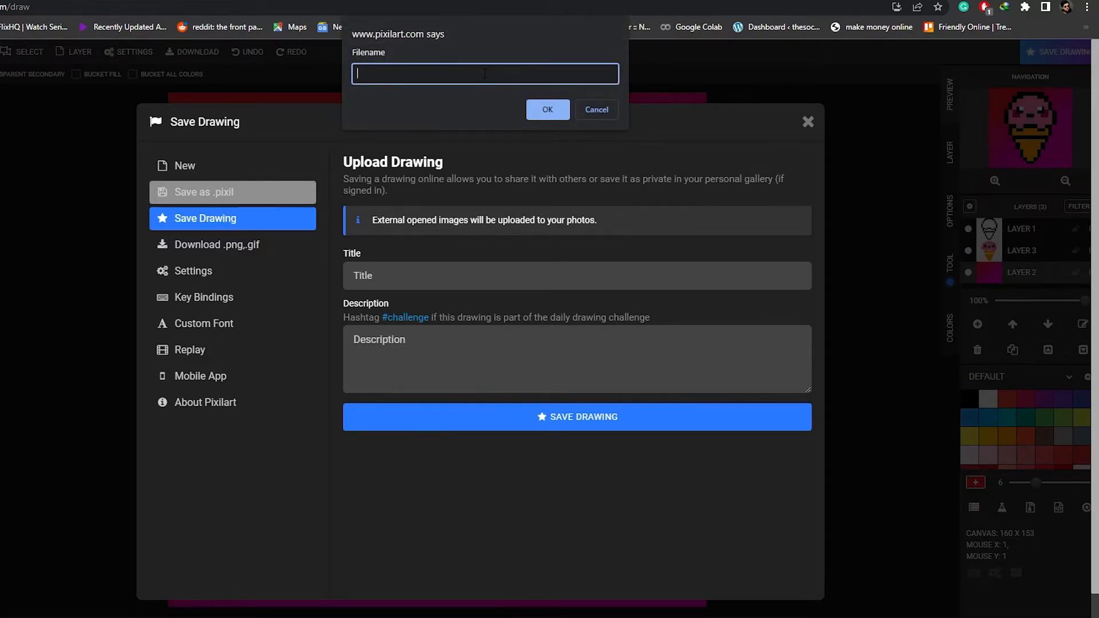
pyautogui.click(548, 117)
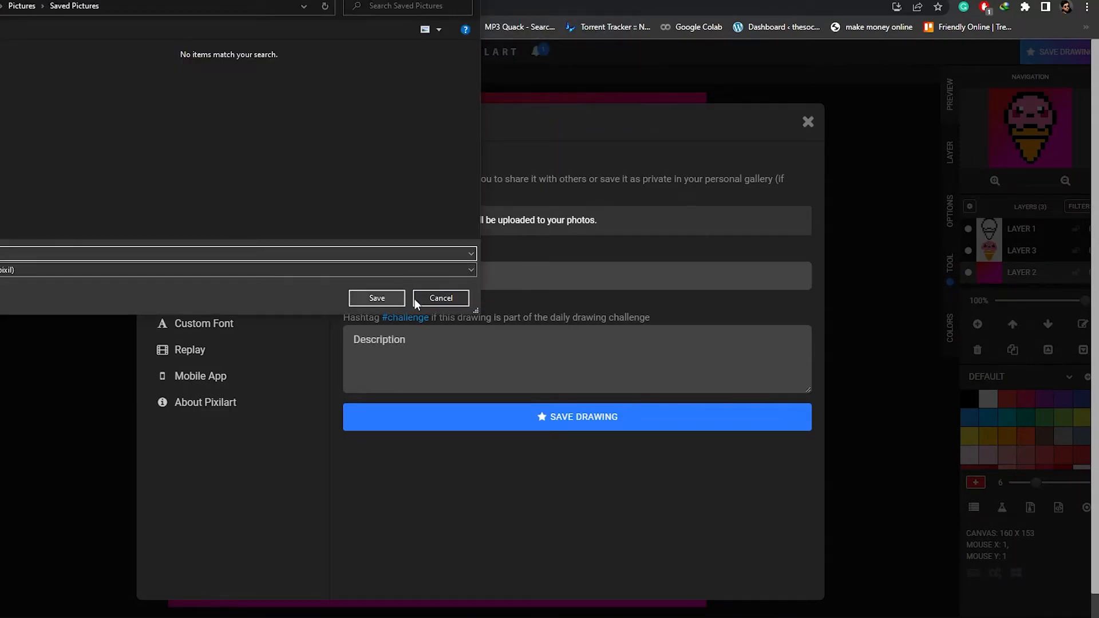
pyautogui.click(395, 298)
pyautogui.click(935, 122)
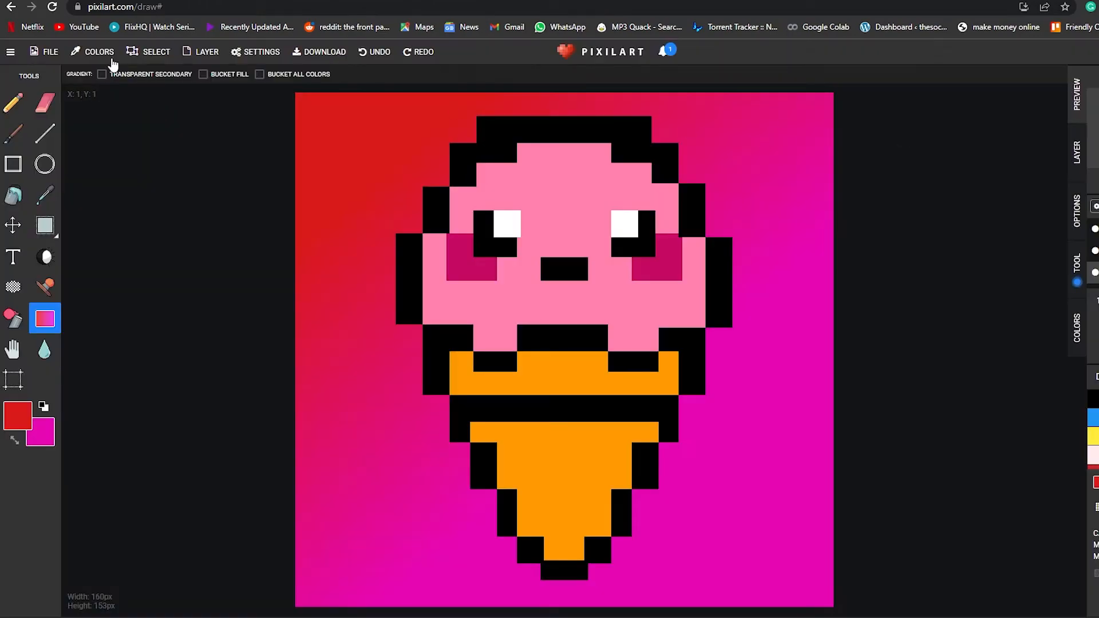
# Resize the canvas together with its contents to 660 by 621 pixels
pyautogui.click(45, 52)
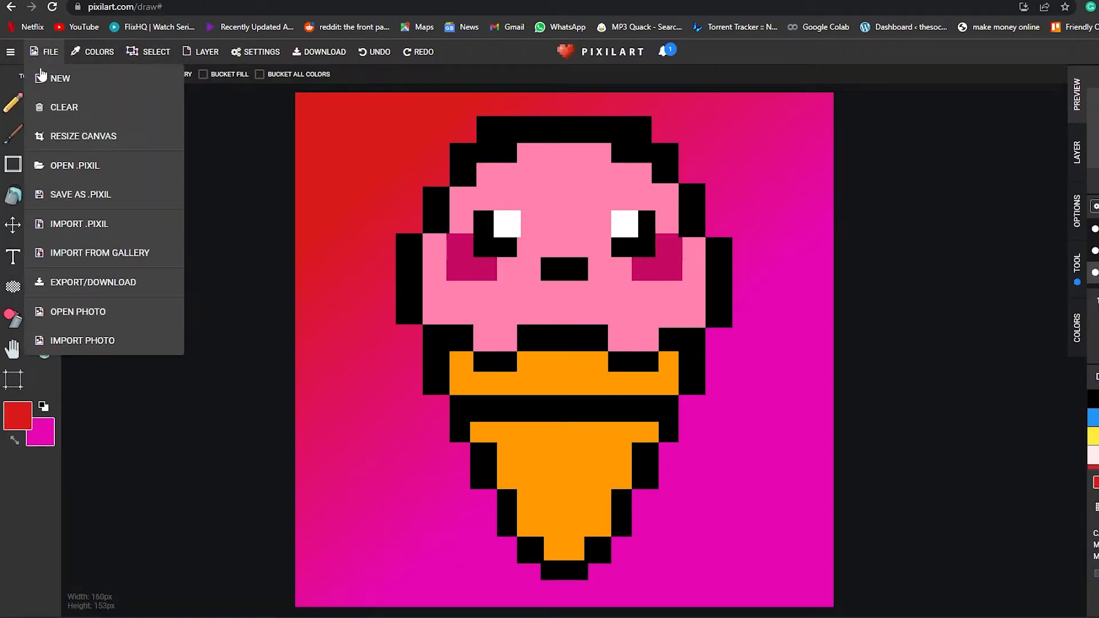
pyautogui.click(72, 136)
pyautogui.click(530, 192)
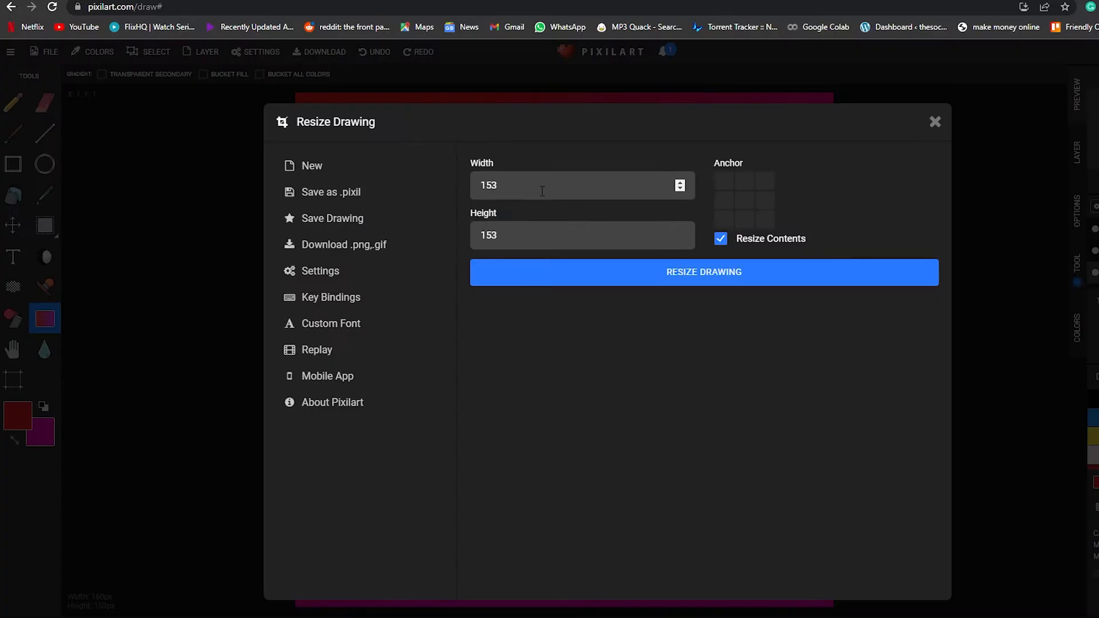
pyautogui.click(537, 189)
pyautogui.doubleClick(621, 192)
pyautogui.doubleClick(547, 241)
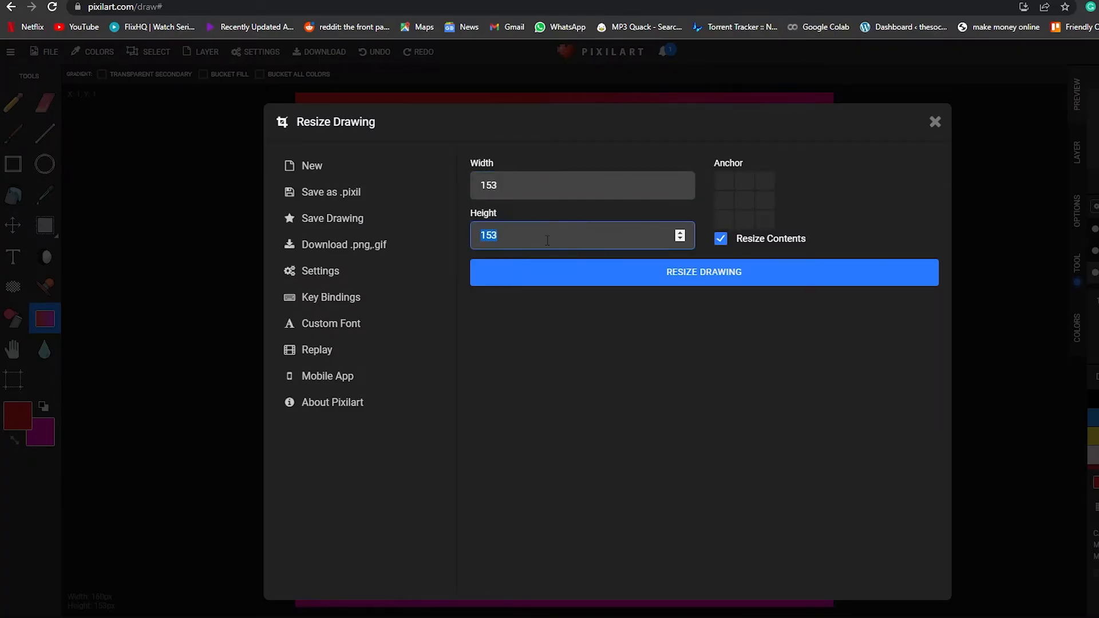
pyautogui.write('159')
pyautogui.click(679, 186)
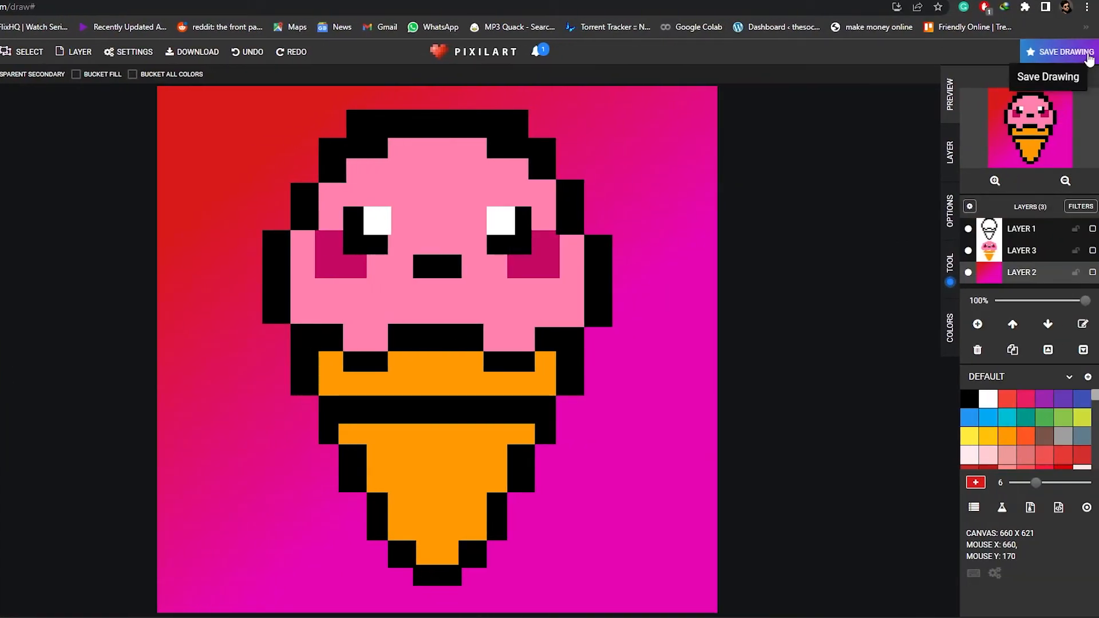
# Save the drawing online with the title "Conie" and the description "Cute ice cream cone"
pyautogui.click(1089, 58)
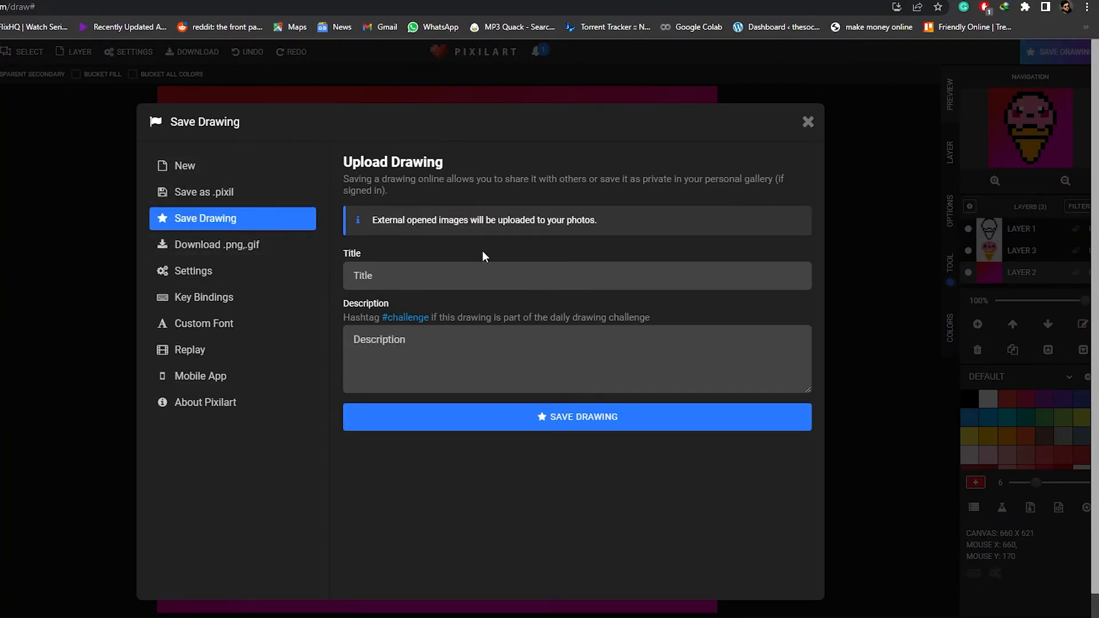
pyautogui.click(430, 283)
pyautogui.write('Coniue')
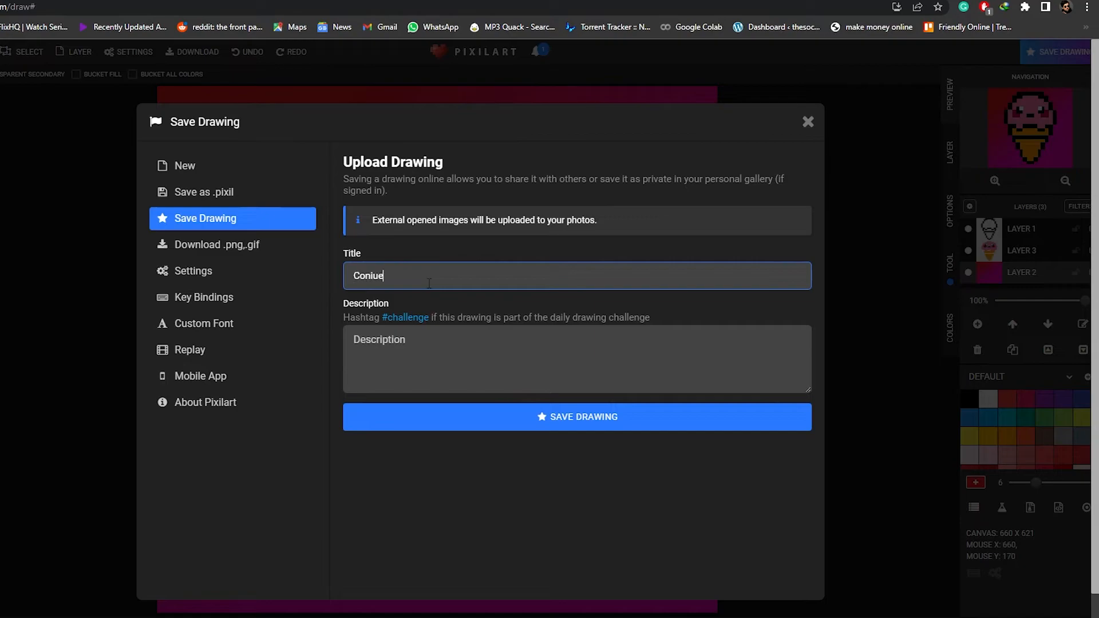
pyautogui.click(478, 353)
pyautogui.write('Cute ice cream cone')
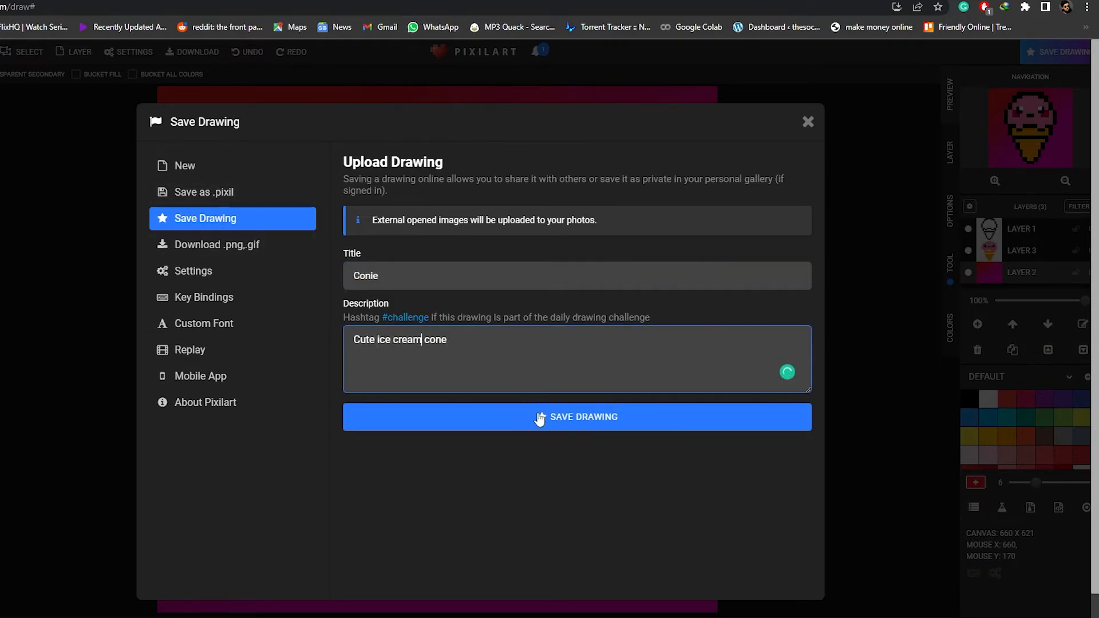
pyautogui.click(596, 424)
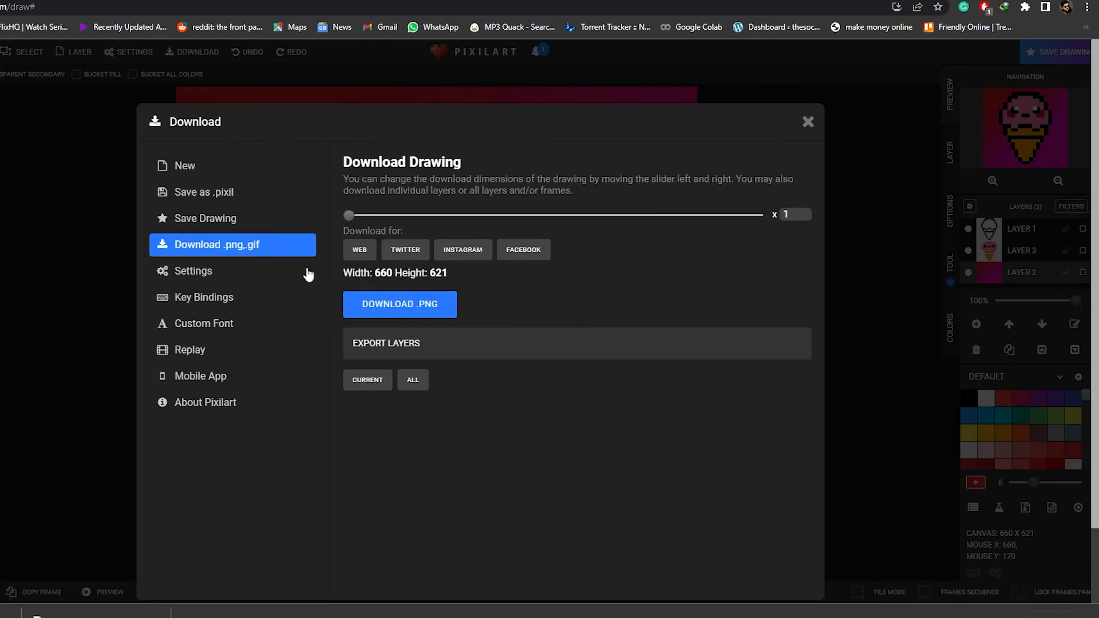
pyautogui.click(287, 219)
pyautogui.click(492, 425)
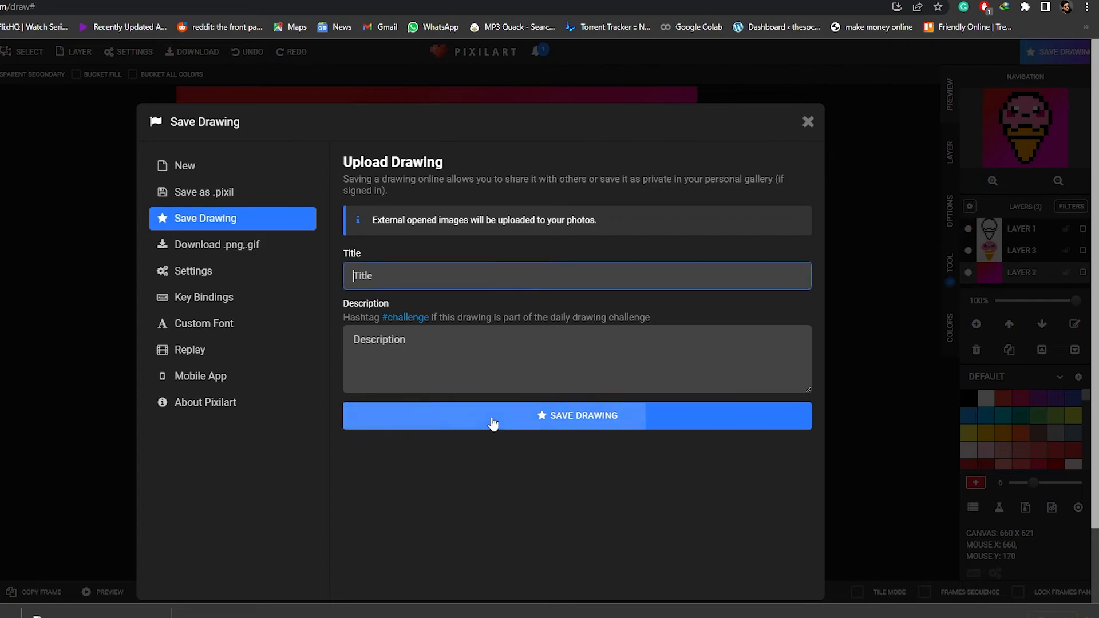
pyautogui.click(461, 266)
pyautogui.click(810, 122)
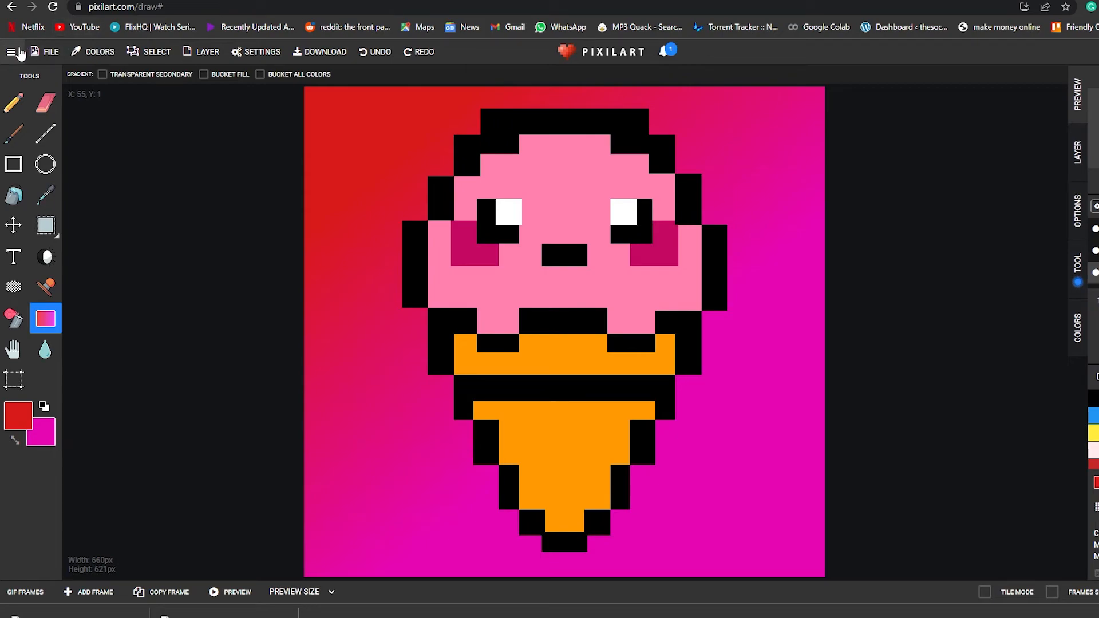
pyautogui.click(22, 52)
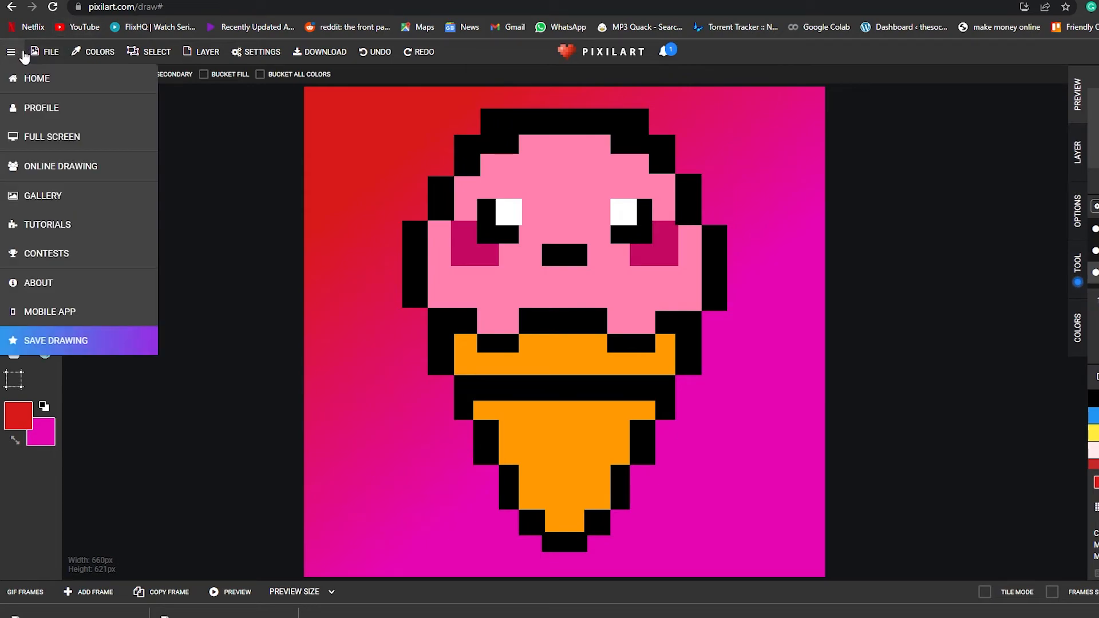
pyautogui.click(27, 112)
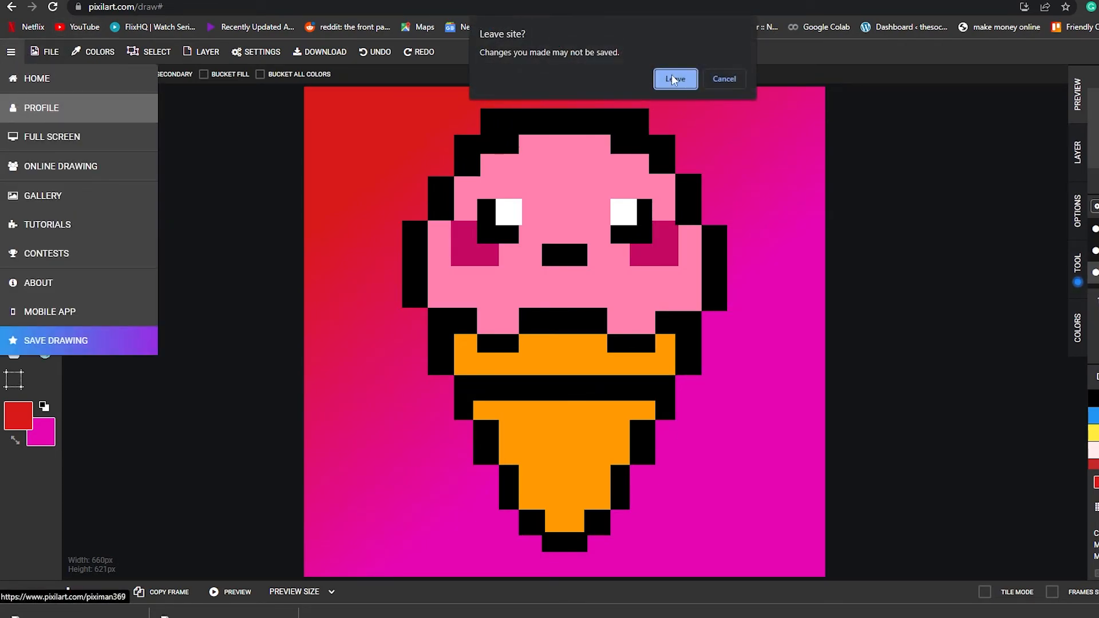
pyautogui.click(725, 79)
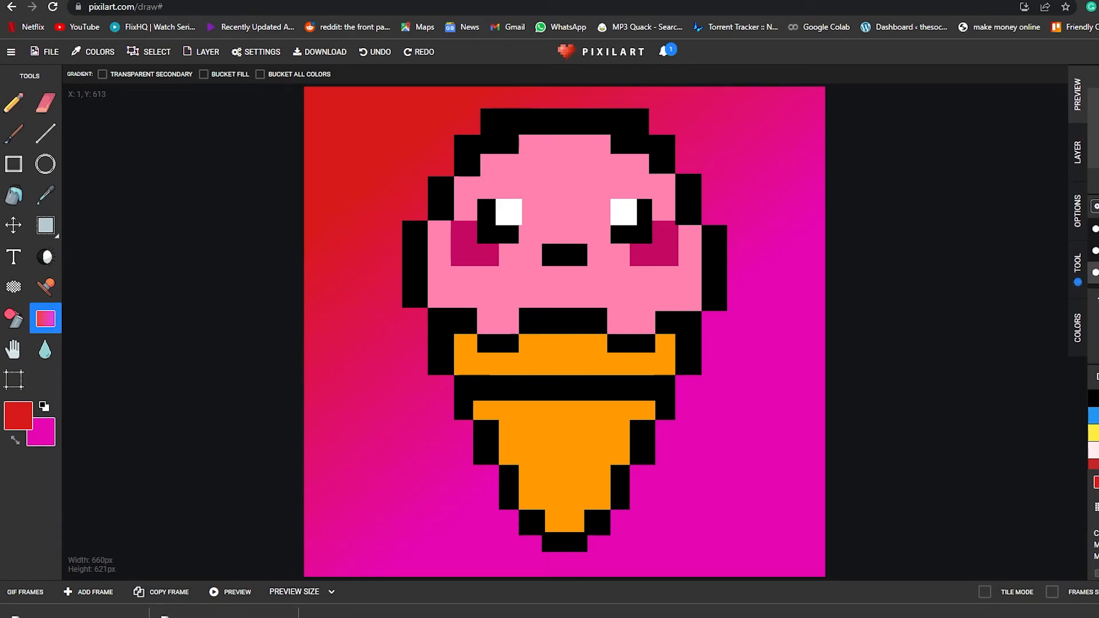
pyautogui.hotkey('ctrl', 's')
pyautogui.click(931, 120)
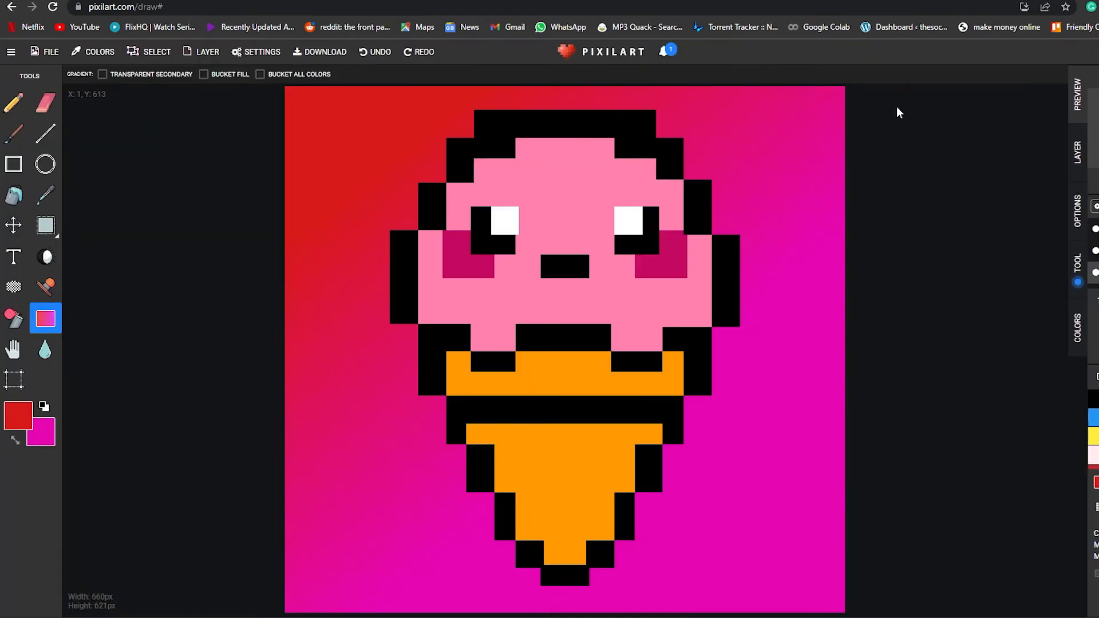
# Switch to the Saved Pictures folder, open pixil-frame-0.png in Photos and examine the exported artwork up close
pyautogui.click(287, 617)
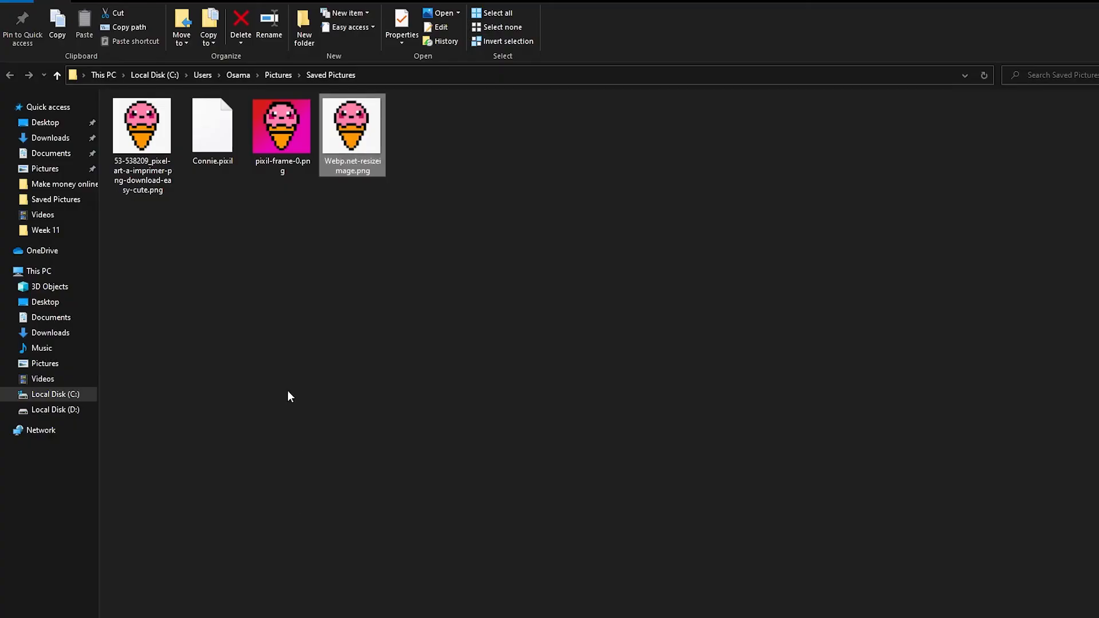
pyautogui.doubleClick(281, 134)
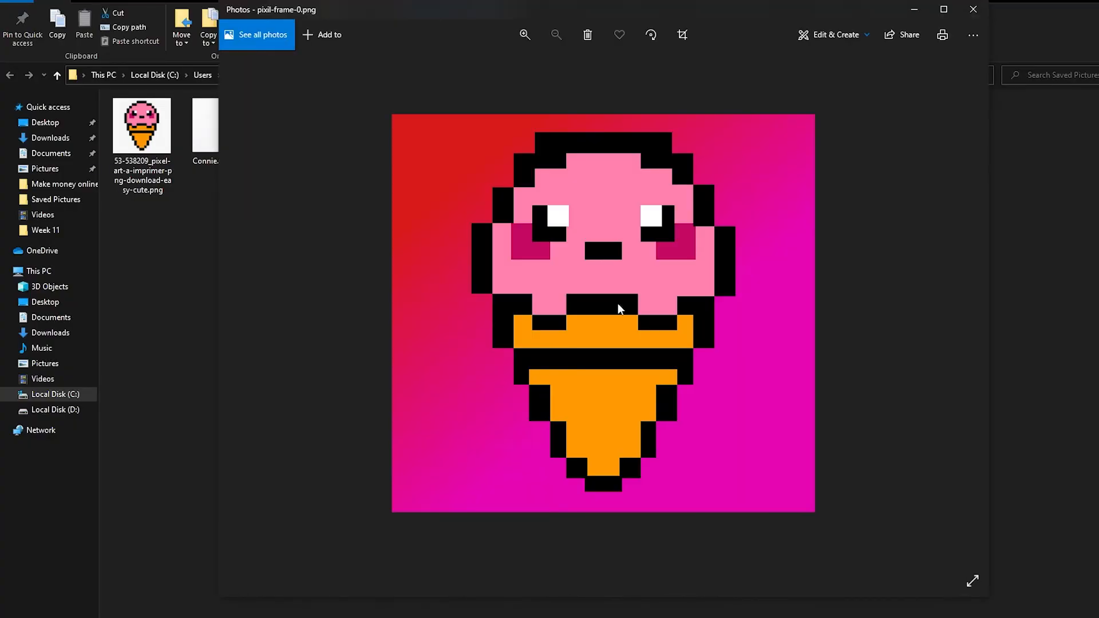
pyautogui.scroll(3, 583, 278)
pyautogui.scroll(-4, 589, 275)
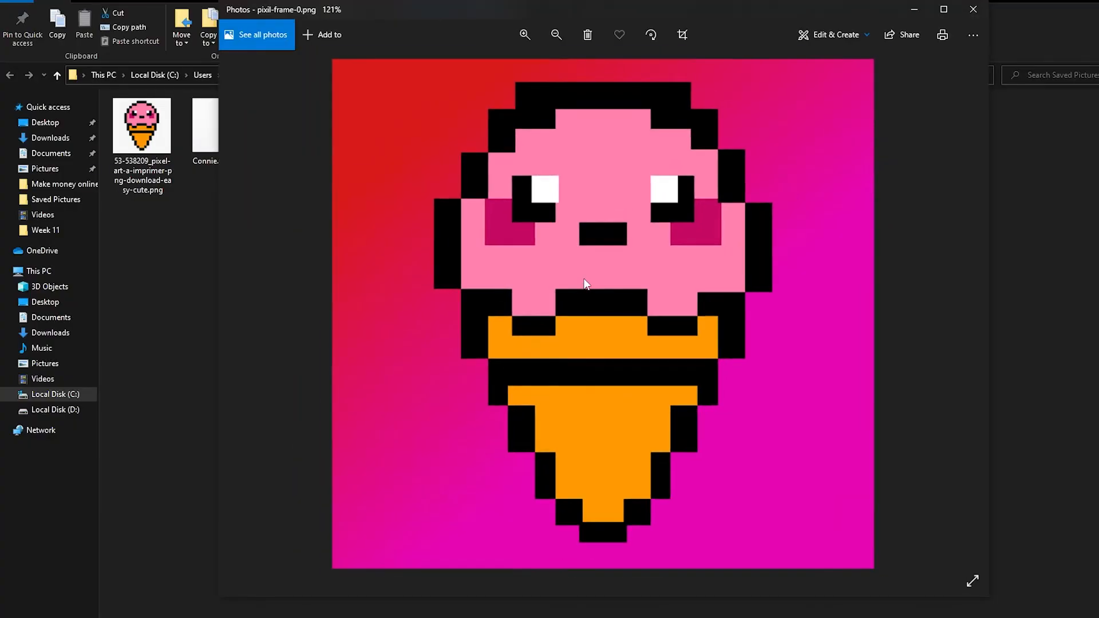